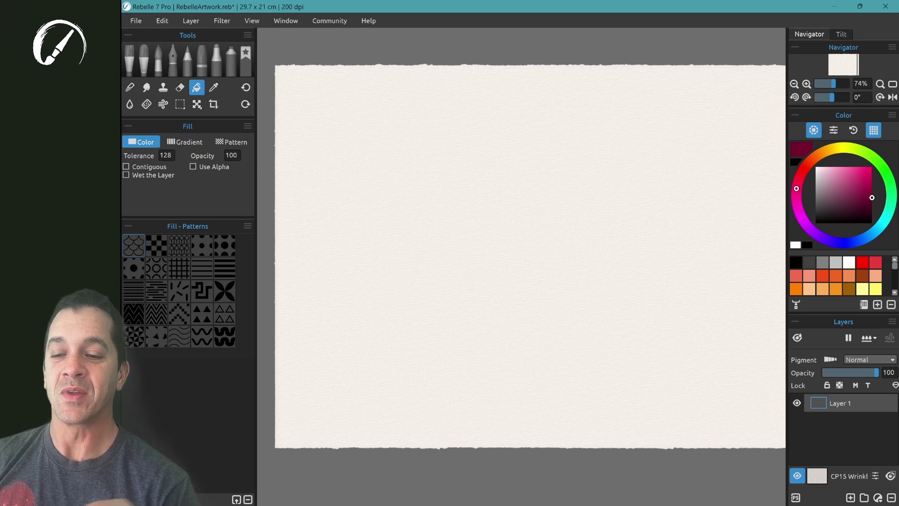
Draw a square rectangular selection on the left of the paper and switch to the Fill tool.
left_click(180, 104)
left_click_drag(339, 151, 502, 324)
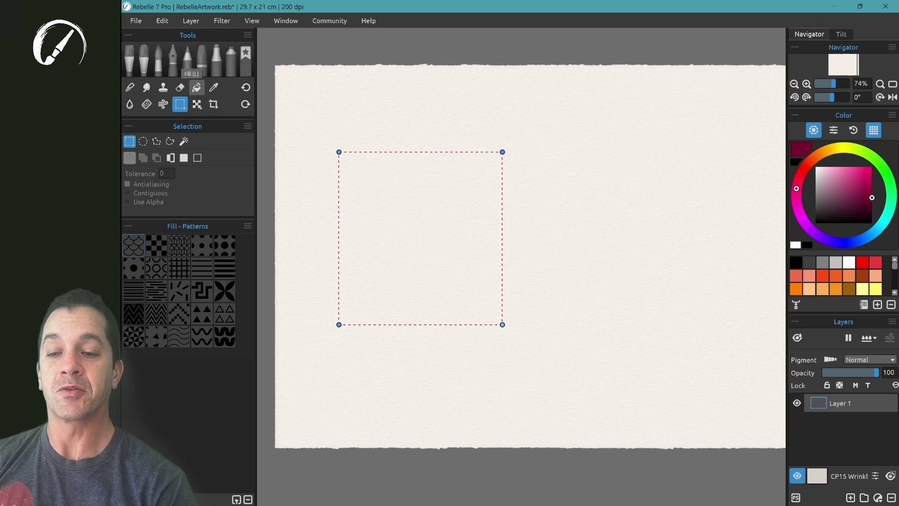
left_click(197, 87)
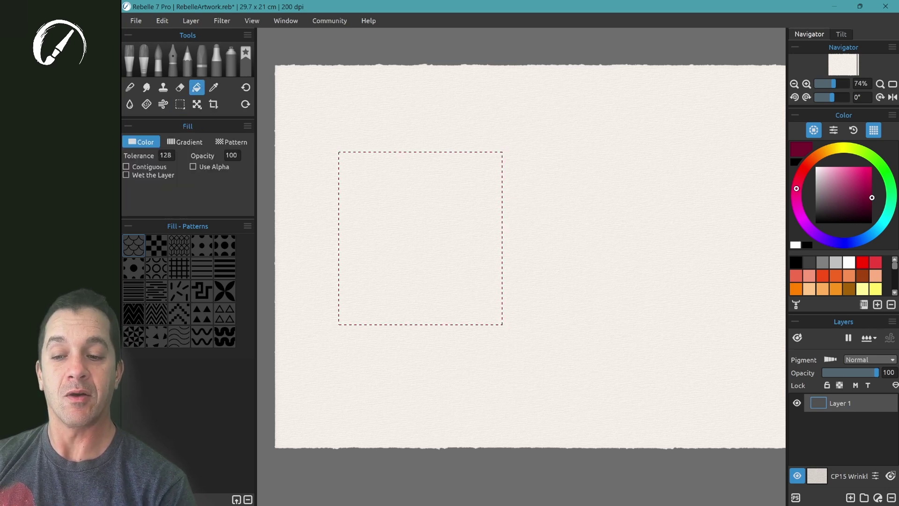
Fill the square with a diagonal yellow-to-orange gradient, orange at lower left, yellow at upper right.
left_click(183, 142)
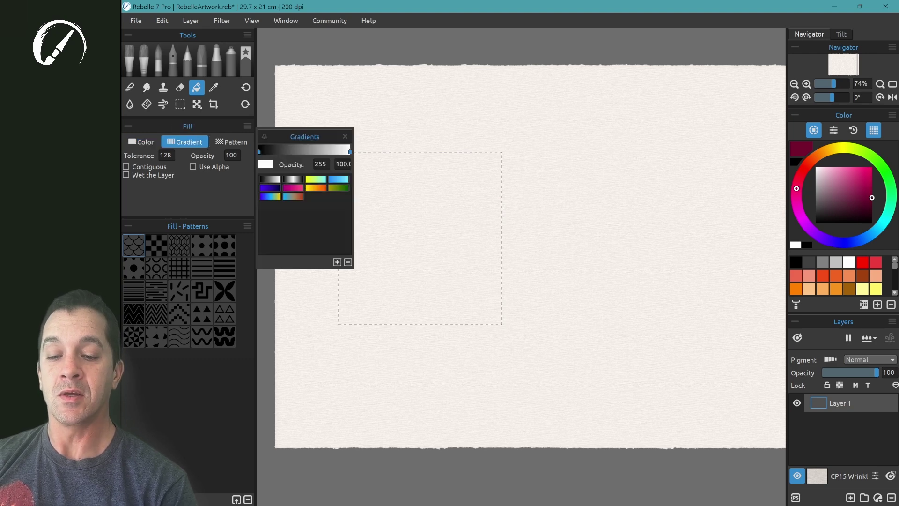
left_click(316, 187)
left_click_drag(400, 179, 473, 297)
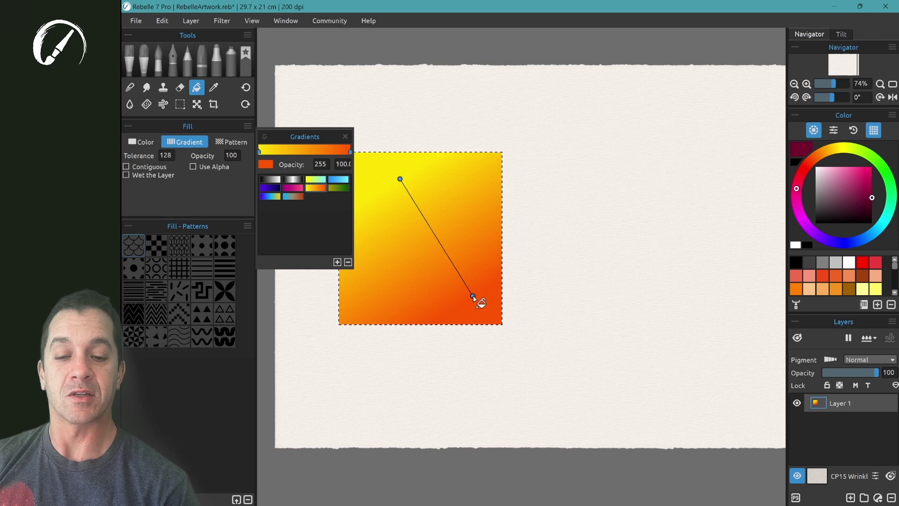
left_click_drag(473, 295, 380, 282)
left_click_drag(400, 179, 466, 196)
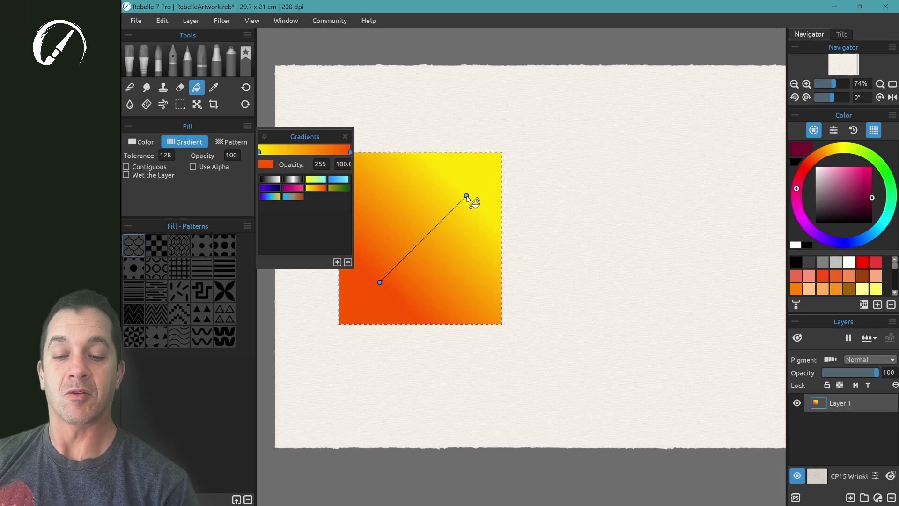
Add a cyan middle stop, refill the square, and shift the cyan band toward yellow.
left_click(300, 150)
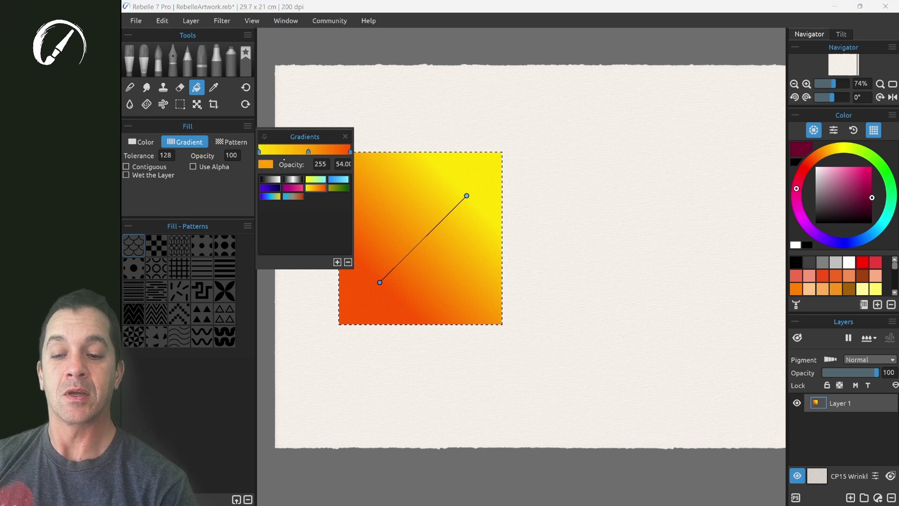
double_click(300, 151)
left_click(317, 144)
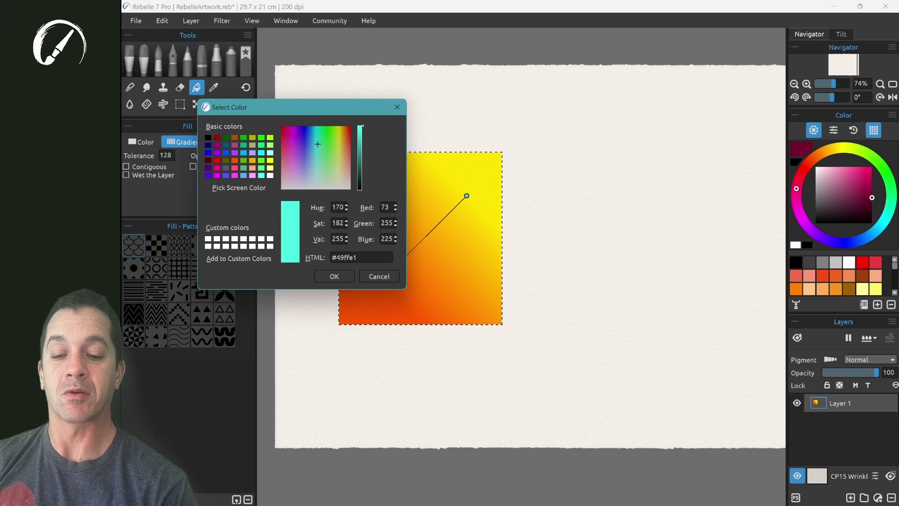
left_click(335, 276)
key("ctrl+z")
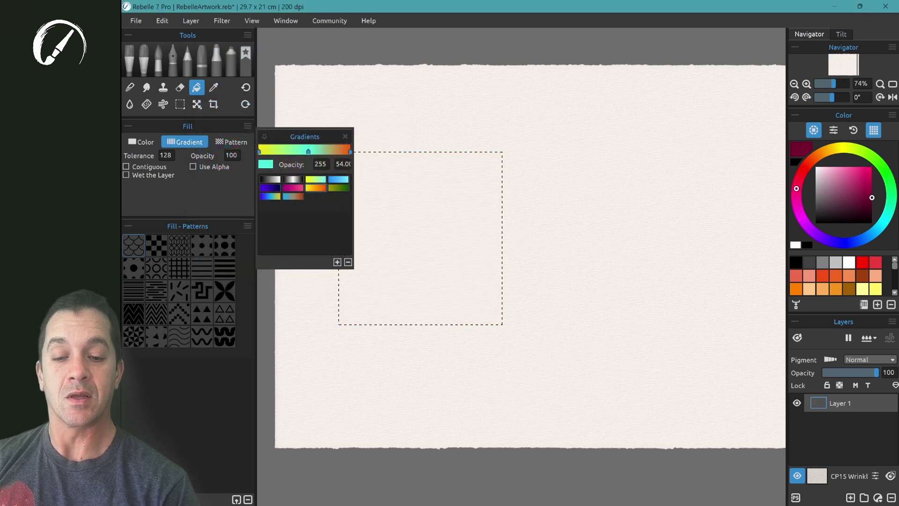
left_click_drag(409, 178, 468, 297)
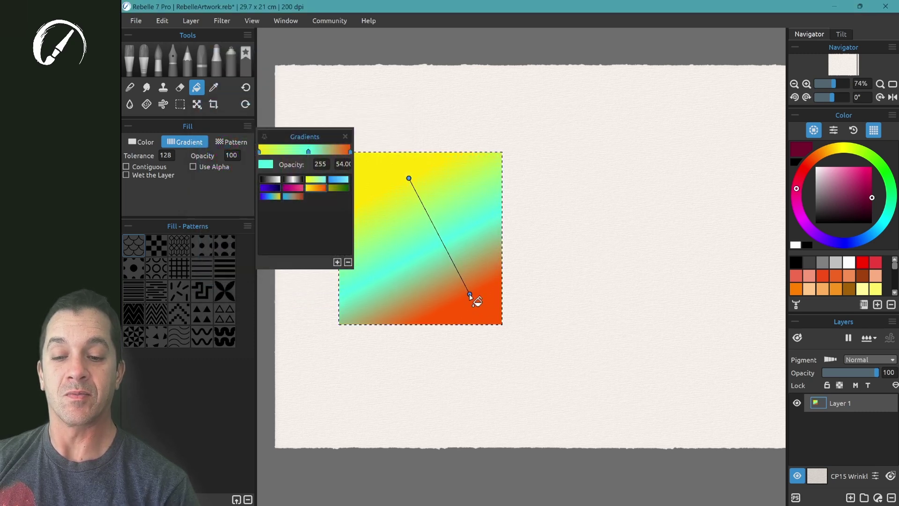
left_click_drag(308, 151, 291, 151)
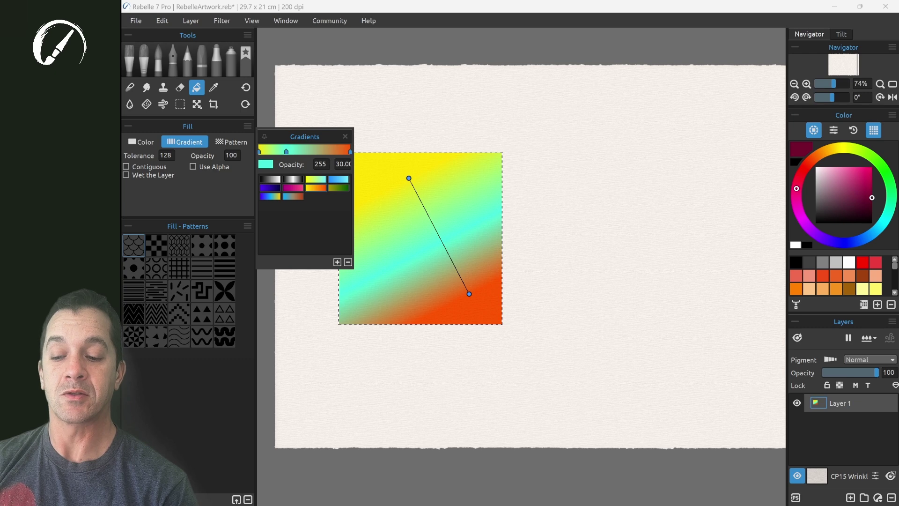
Refill the square with the blue-purple gradient preset, reversed so the lower left is darkest.
key("ctrl+z")
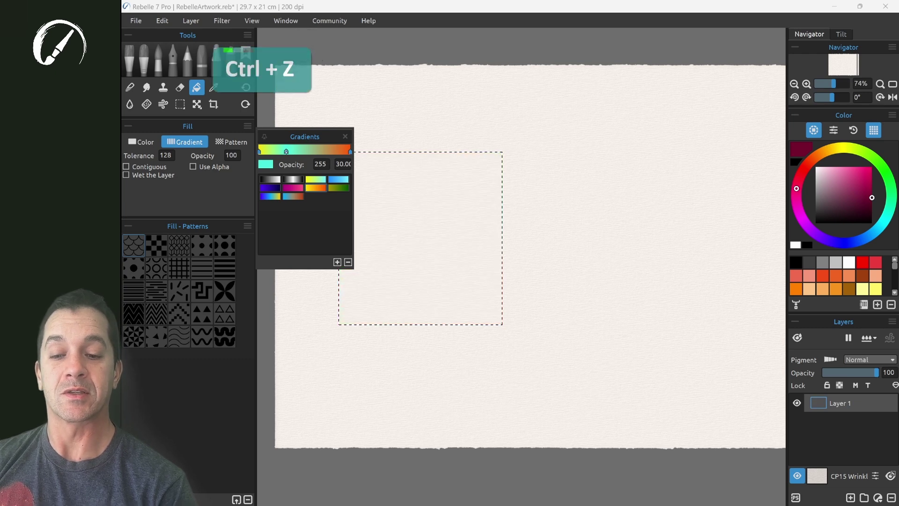
left_click_drag(382, 174, 478, 304)
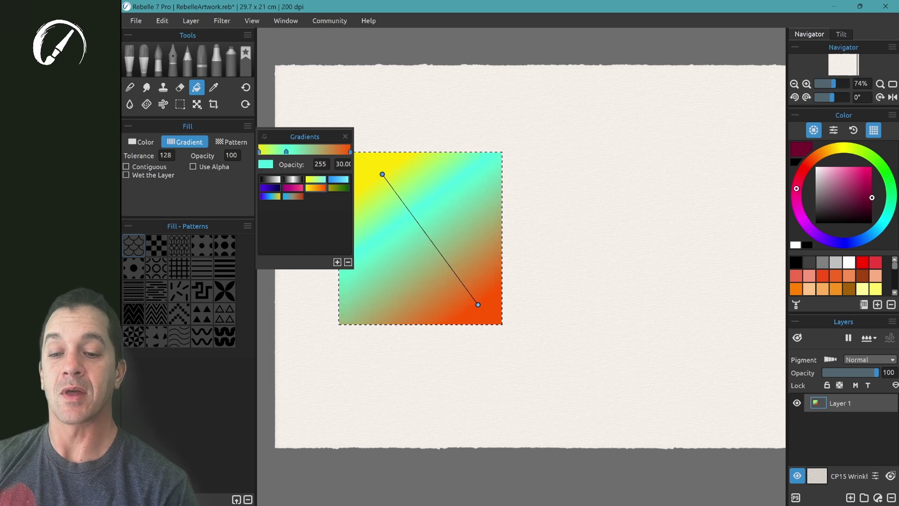
left_click(339, 188)
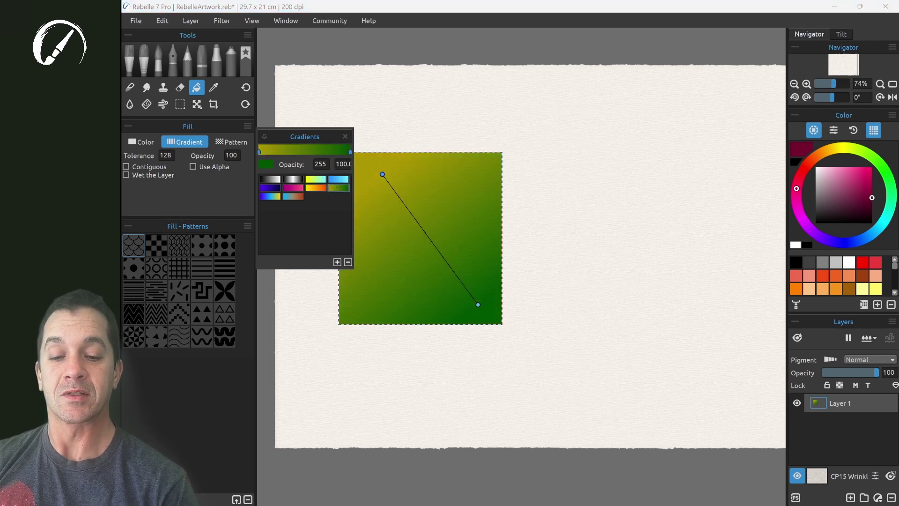
left_click(270, 188)
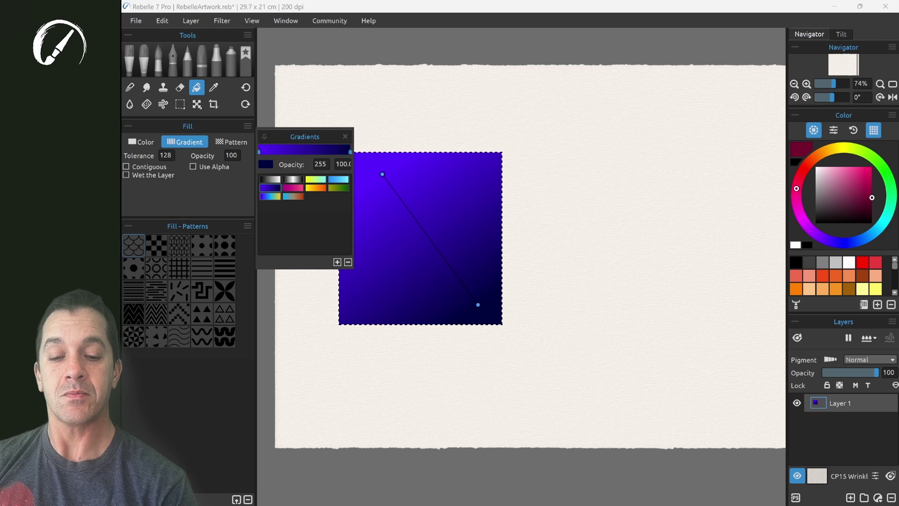
left_click(485, 178)
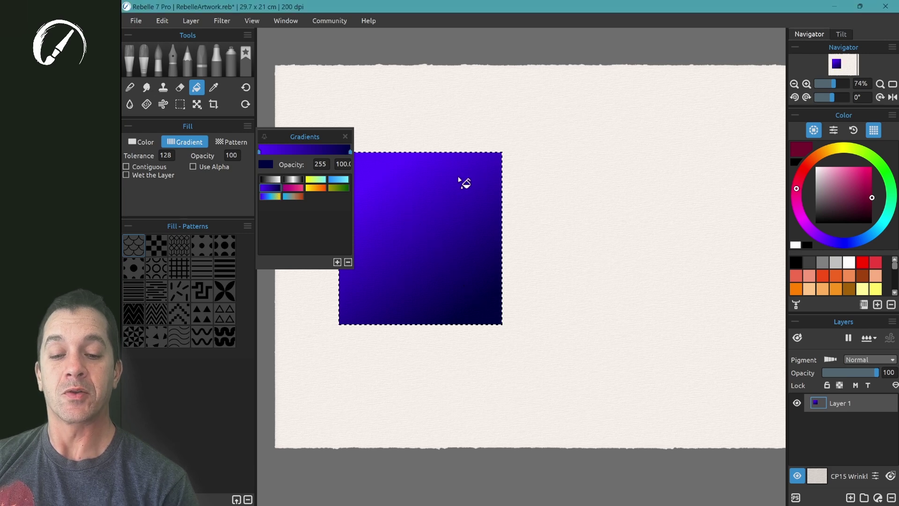
left_click_drag(463, 178, 378, 274)
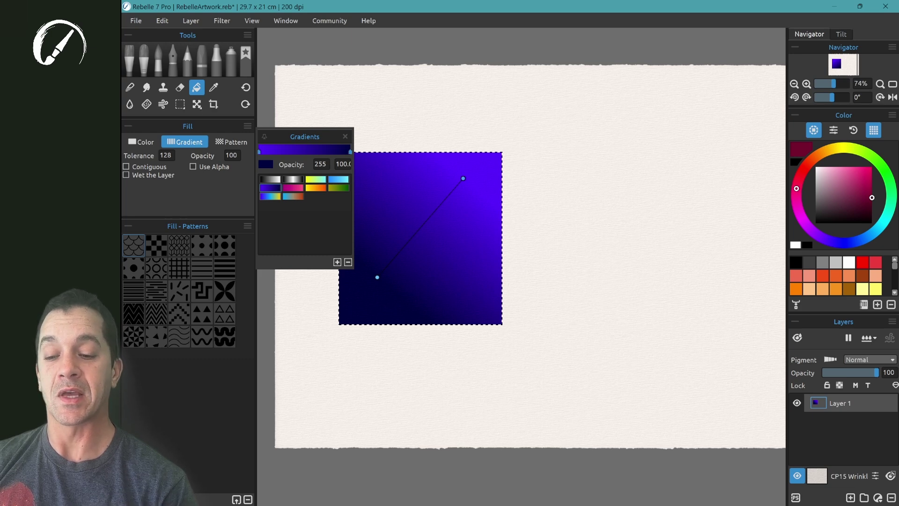
Undo the gradient, close the wax-pencil arc into a circle, and draw a diagonal line across it.
key("ctrl+z")
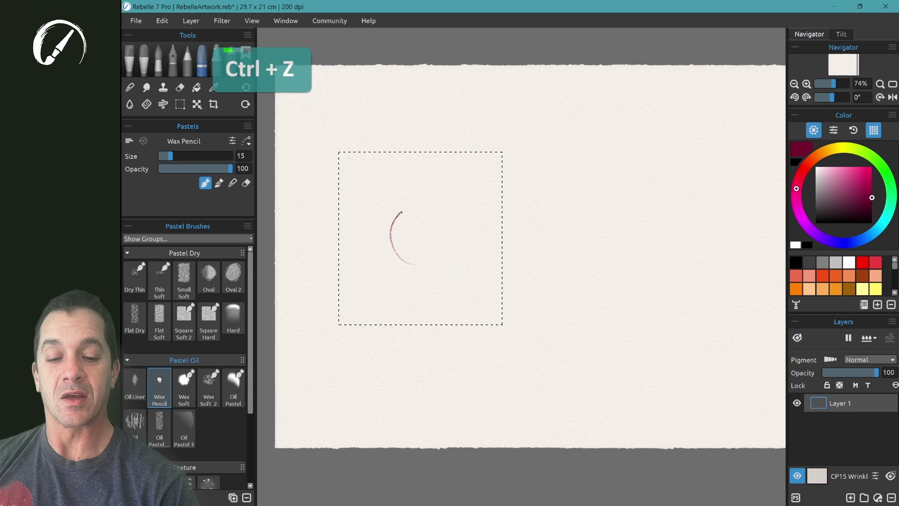
left_click_drag(401, 212, 442, 204)
left_click_drag(386, 197, 455, 273)
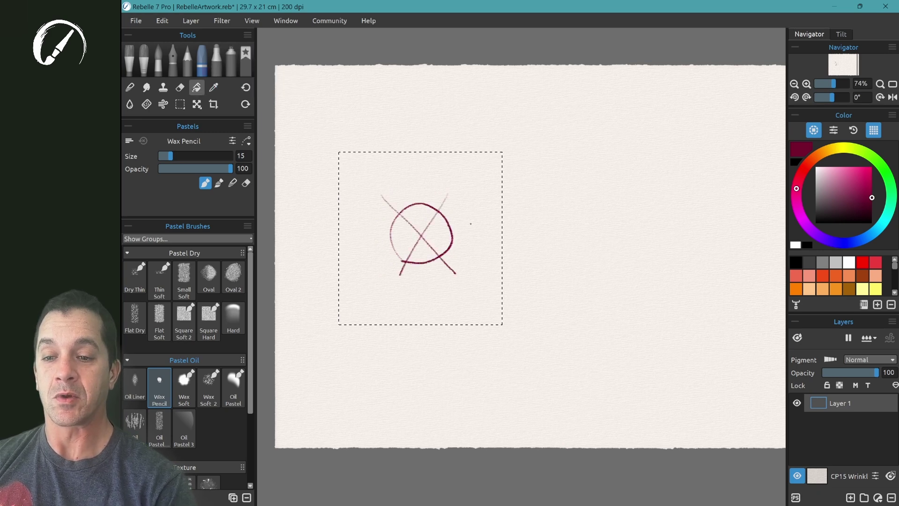
Fill the selection with a purple-to-grey gradient at 70 opacity, running from upper right downward.
left_click(196, 87)
type("200")
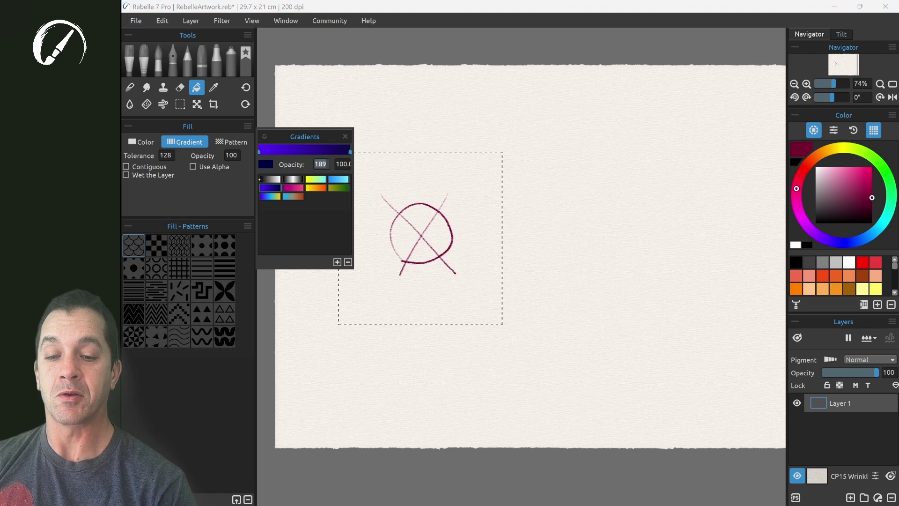
left_click_drag(407, 171, 420, 277)
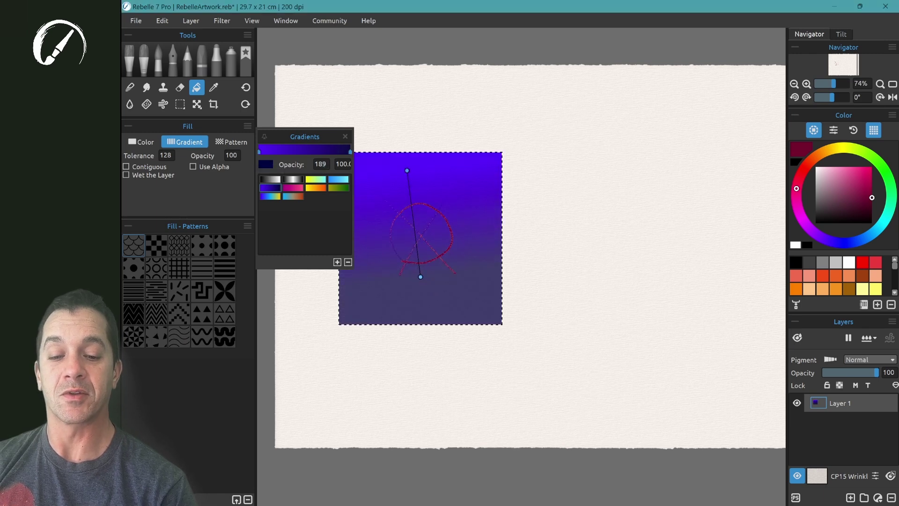
left_click(320, 164)
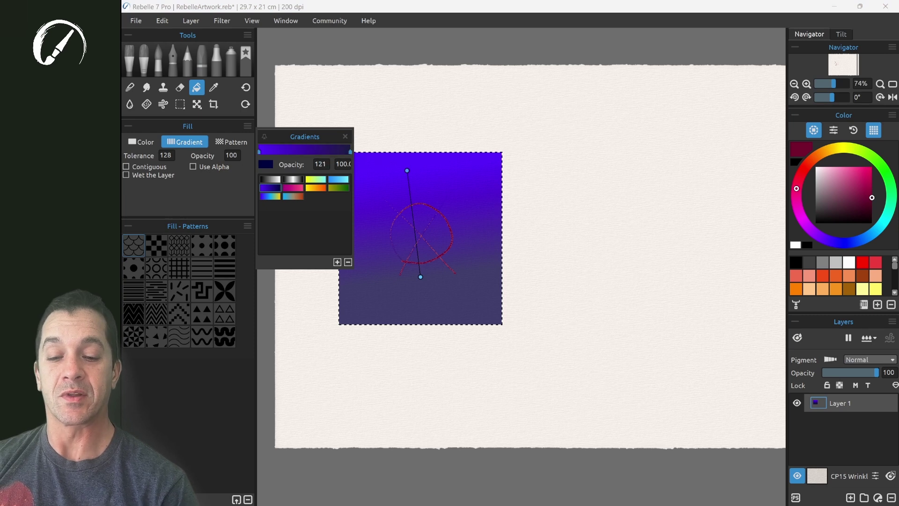
key("ctrl+z")
left_click_drag(442, 178, 420, 278)
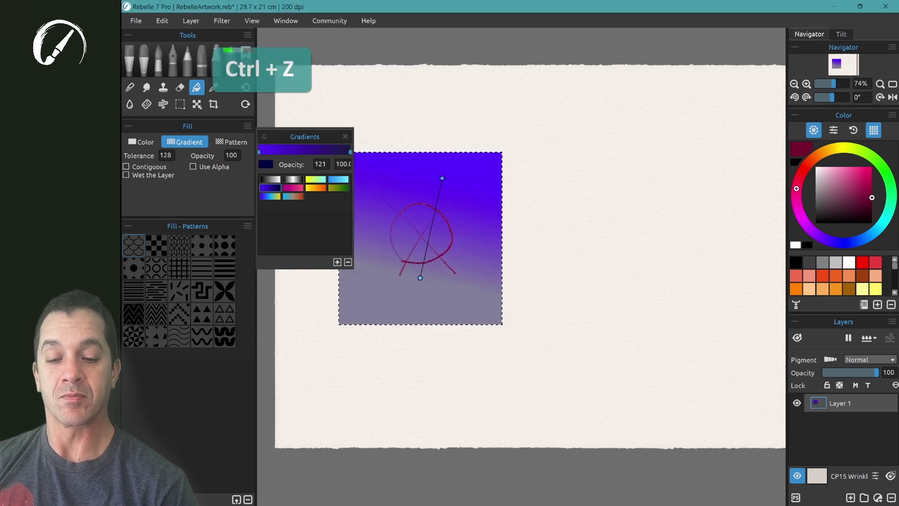
left_click(320, 164)
type("70")
key("ctrl+z")
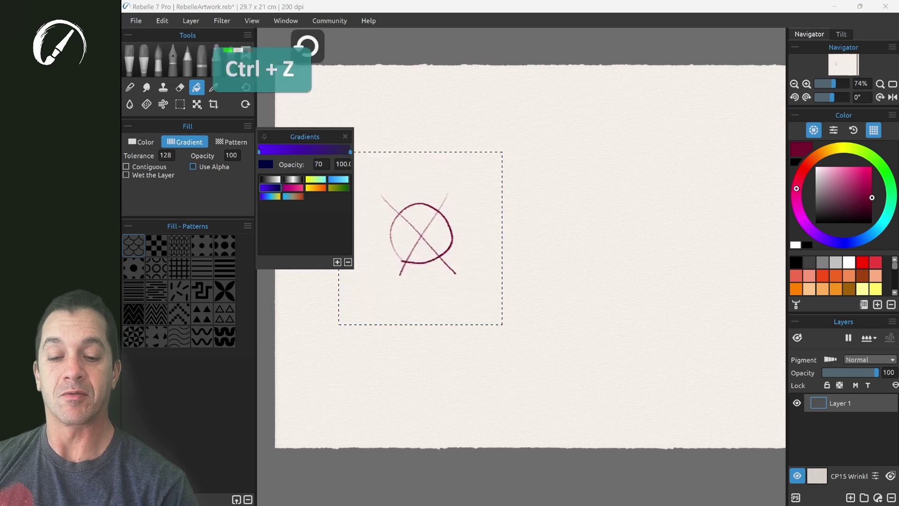
left_click_drag(446, 173, 408, 289)
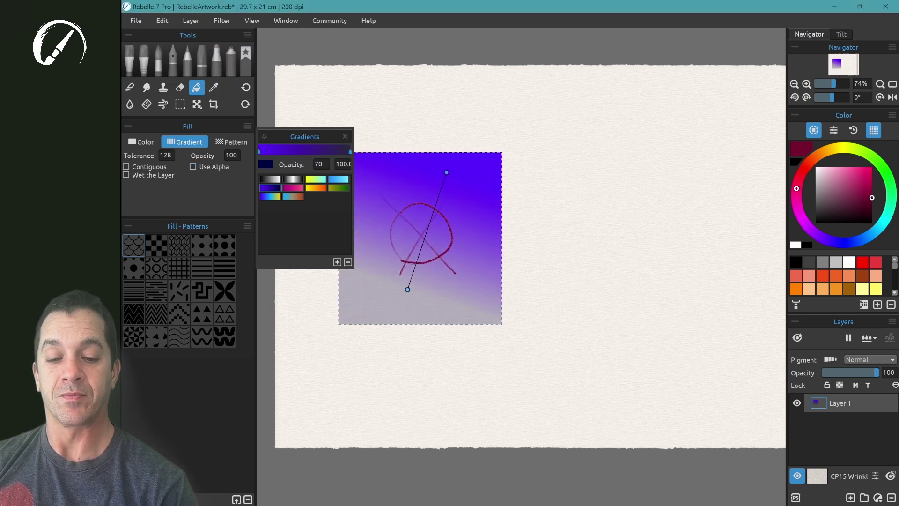
Switch the fill to Pattern, undo the gradient, then trial a fish-scale pattern fill and undo it.
left_click(231, 141)
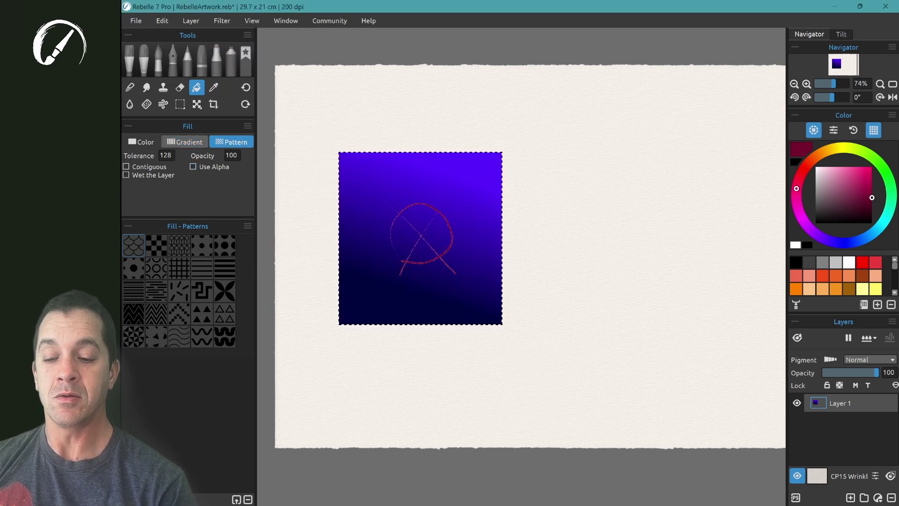
key("ctrl+z")
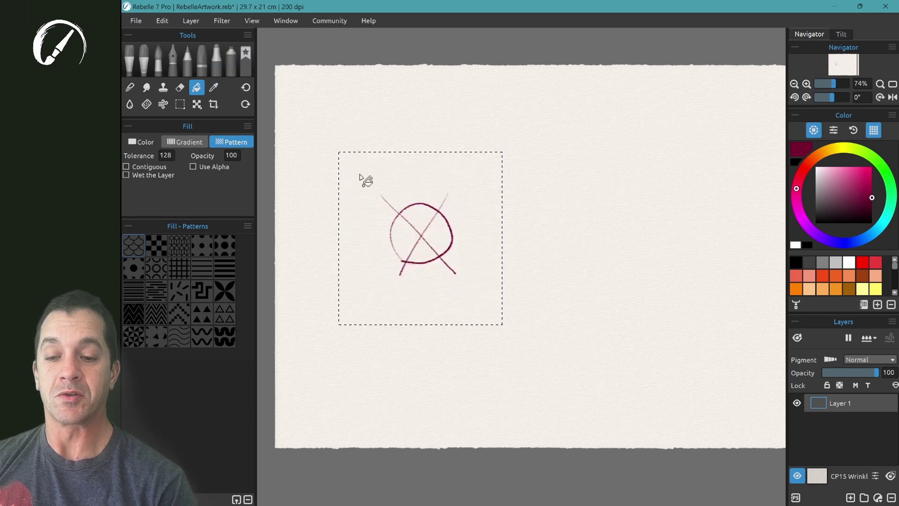
left_click_drag(395, 189, 478, 189)
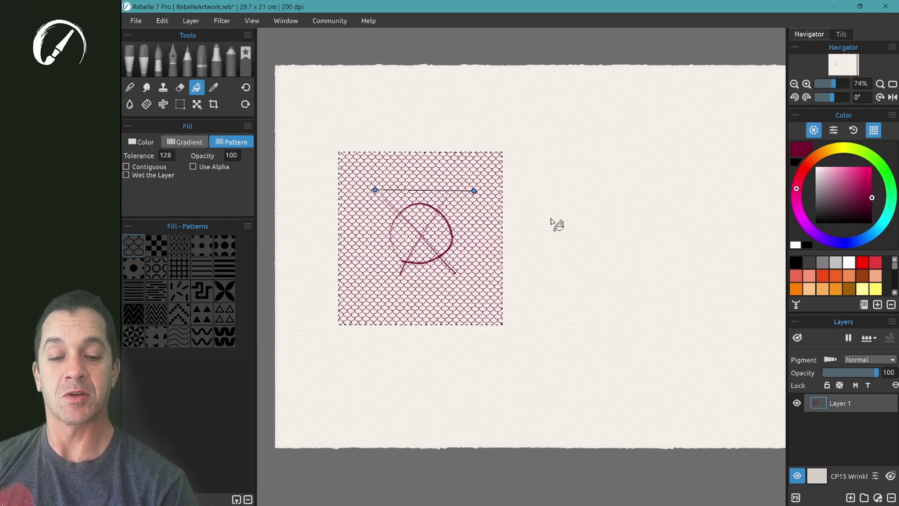
key("Return")
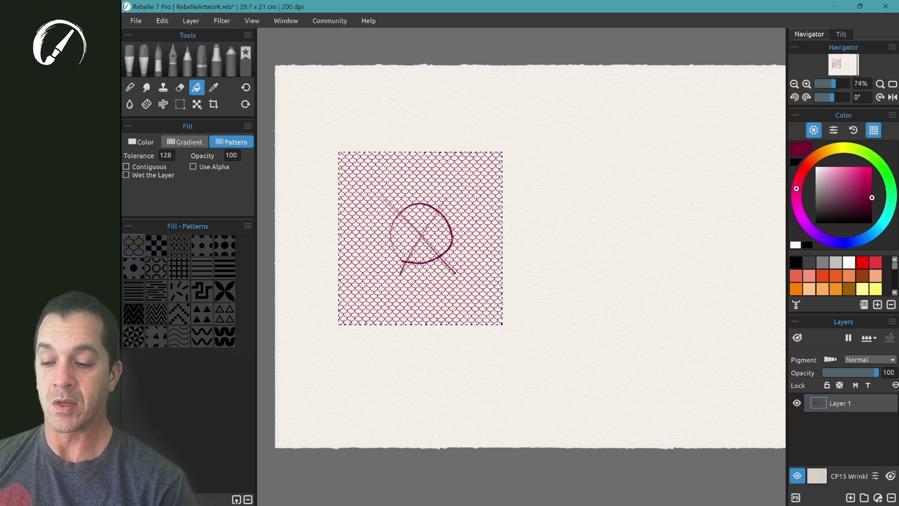
key("ctrl+z")
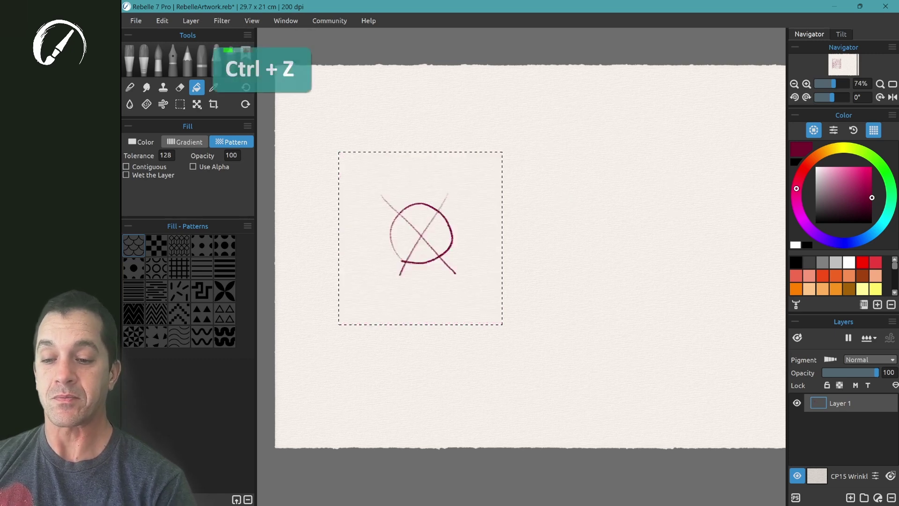
Choose the dots pattern at 61 opacity, test maroon dot fills in the selection, and undo each.
left_click(224, 245)
left_click_drag(376, 192, 436, 227)
key("ctrl+z")
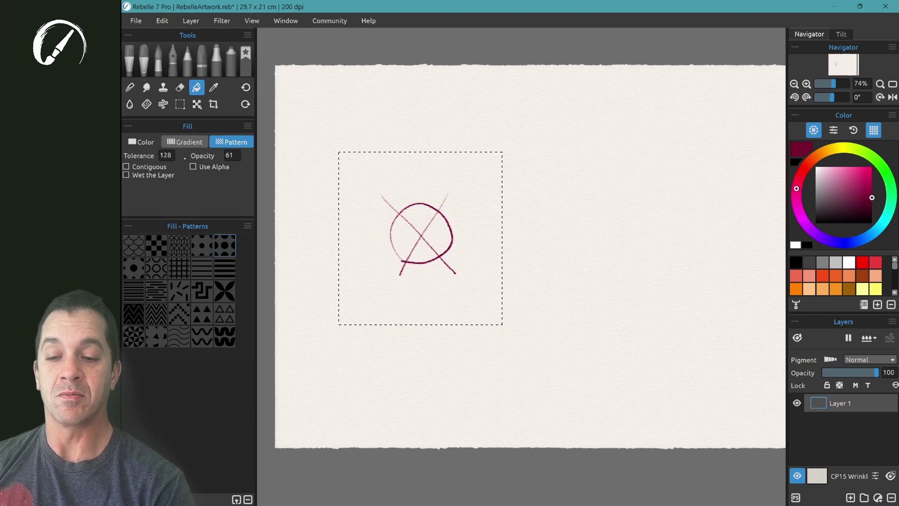
left_click_drag(379, 176, 460, 261)
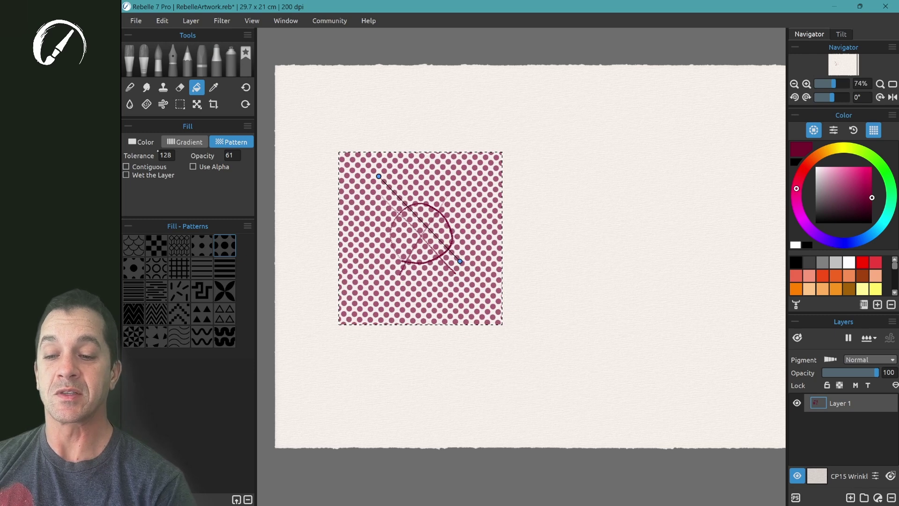
key("ctrl+z")
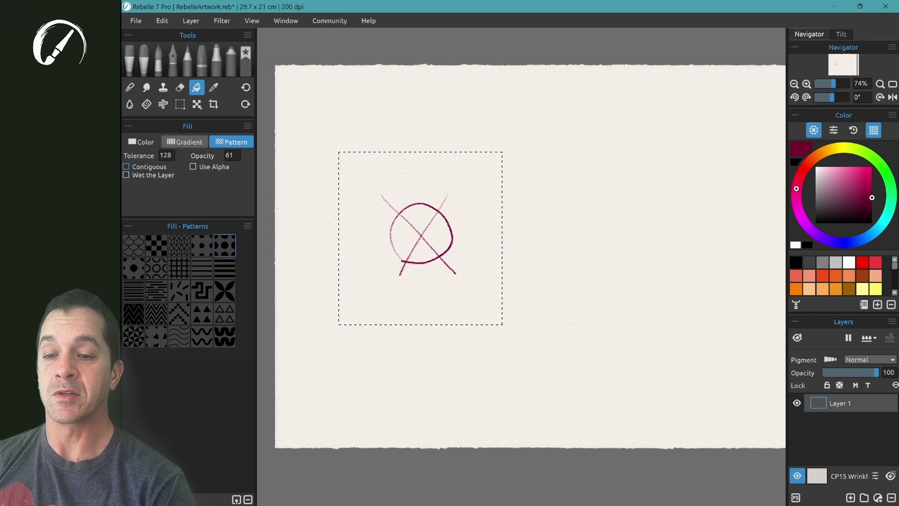
Paint gouache dabs: magenta lower-left, orange upper-right, red-orange across the top, then pick cyan.
key("b")
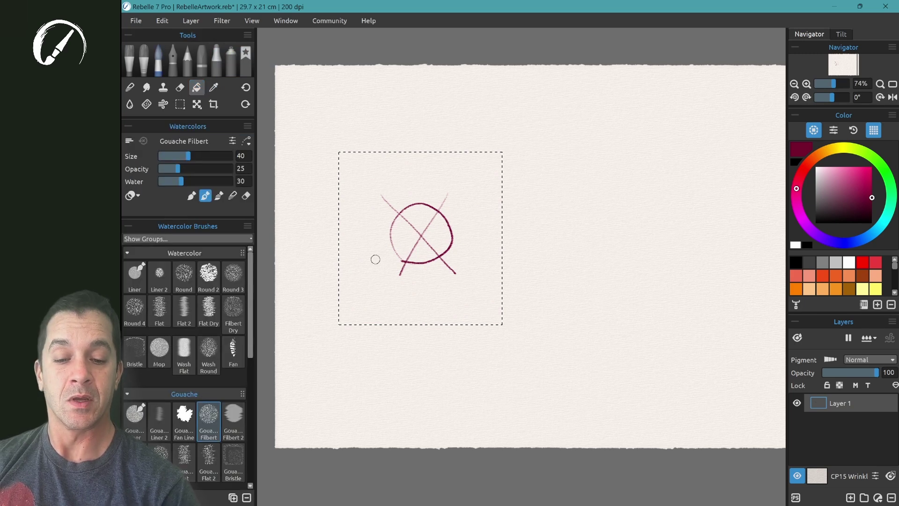
mouse_move(380, 245)
left_mouse_down()
mouse_move(381, 295)
mouse_move(467, 274)
mouse_move(463, 291)
mouse_move(486, 302)
left_mouse_up()
left_click(836, 276)
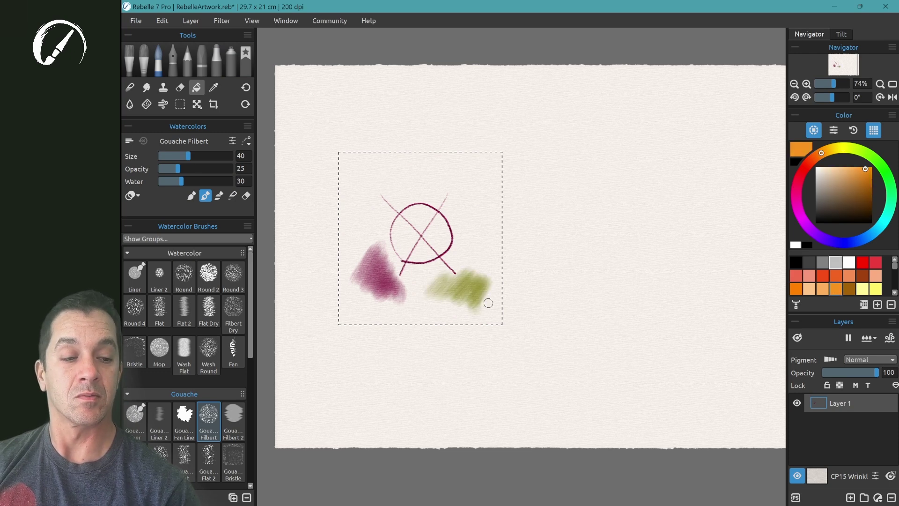
mouse_move(471, 191)
left_mouse_down()
mouse_move(464, 183)
mouse_move(483, 202)
mouse_move(478, 229)
left_mouse_up()
left_click(823, 276)
mouse_move(390, 179)
left_mouse_down()
mouse_move(455, 179)
mouse_move(458, 198)
mouse_move(439, 180)
mouse_move(404, 181)
mouse_move(409, 174)
mouse_move(396, 168)
mouse_move(429, 187)
left_mouse_up()
left_click(877, 229)
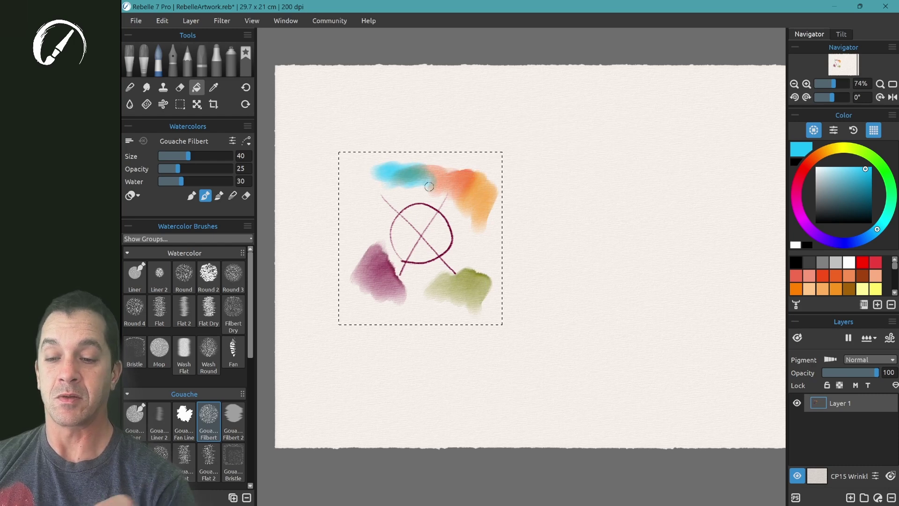
left_click(197, 87)
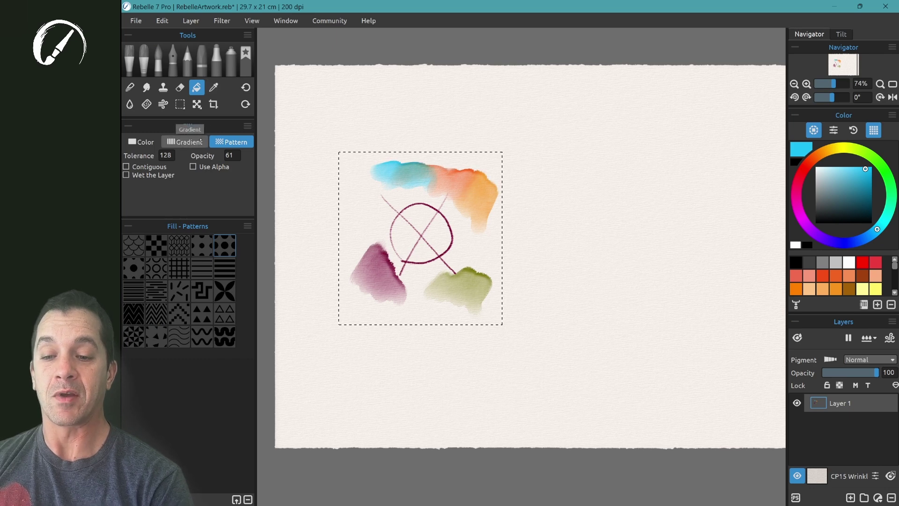
Set the fill to plain colour, test solid opaque cyan fills on the strokes, and undo them.
left_click(141, 142)
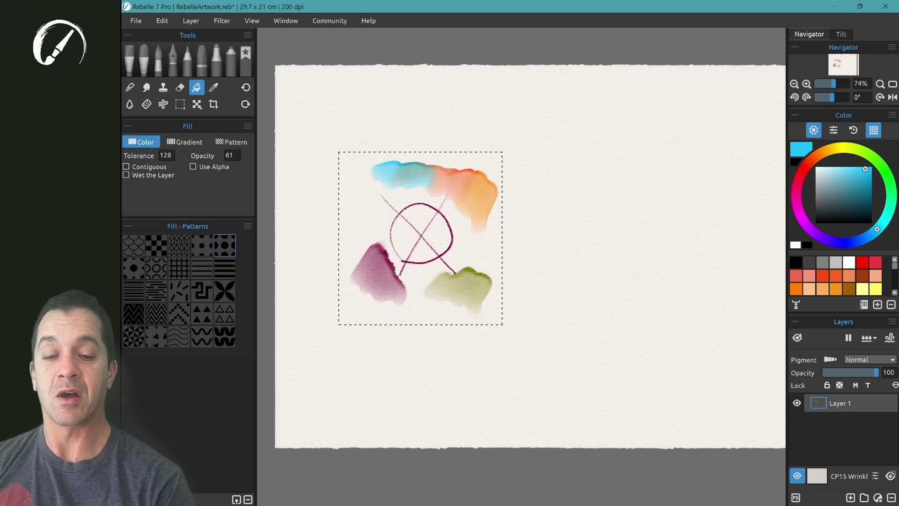
left_click(415, 179)
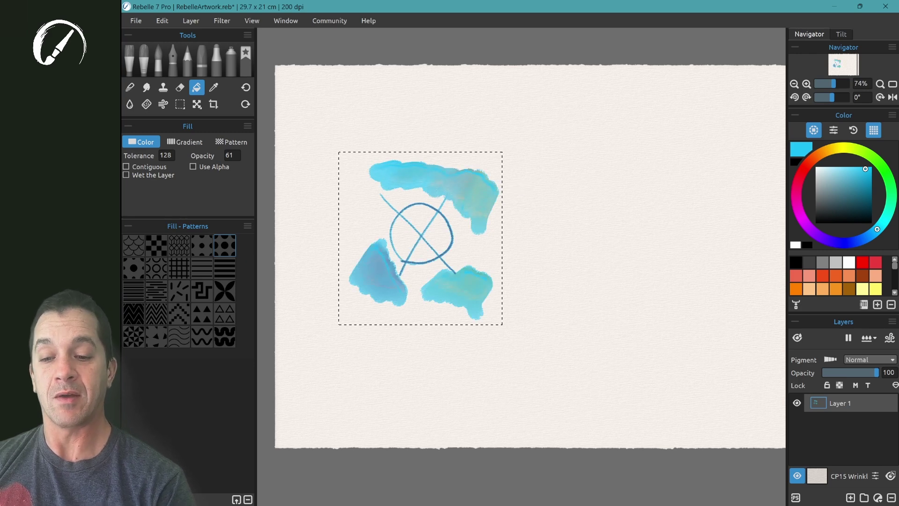
left_click(464, 206)
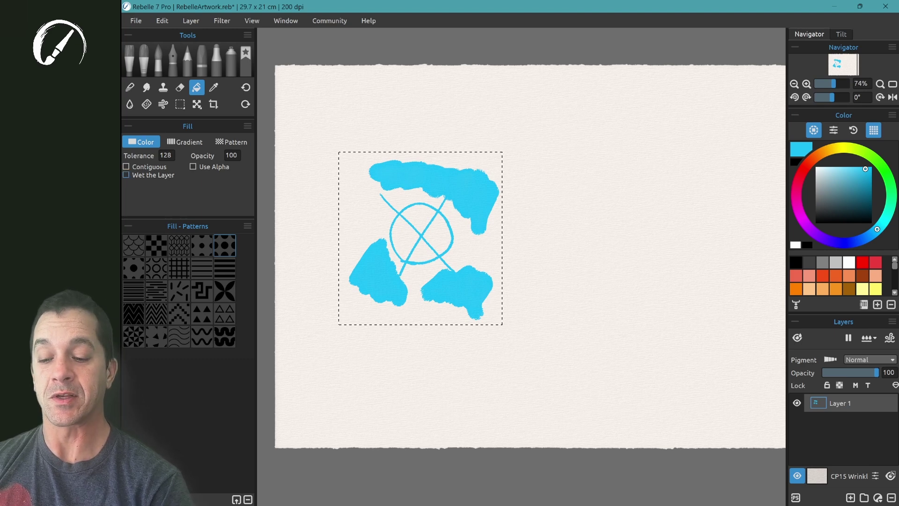
key("ctrl+z")
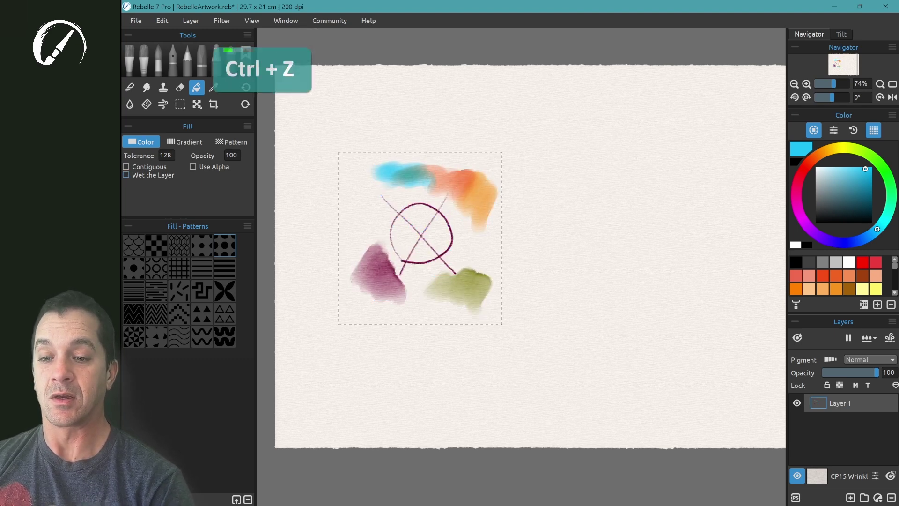
Erase the crossing stroke tails at full eraser opacity, then recolour the strokes with wet cyan-blue fill.
key("e")
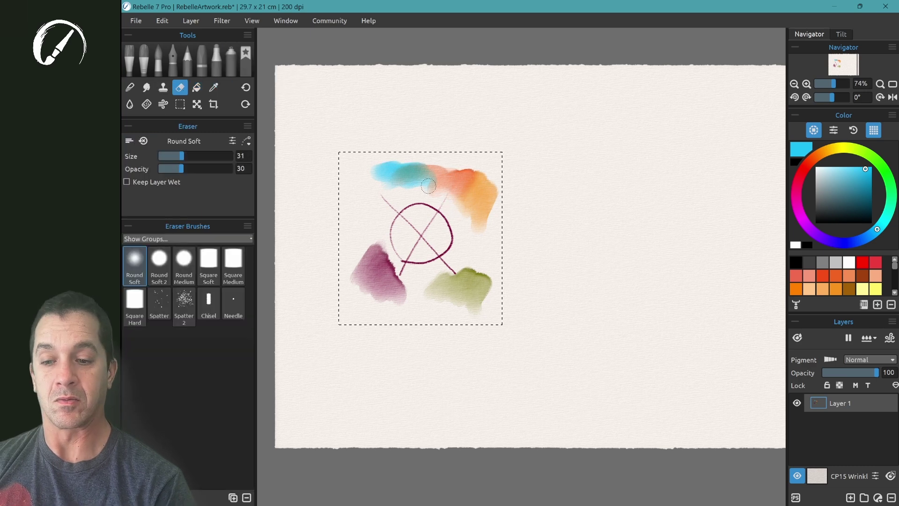
key("0")
left_click_drag(428, 186, 450, 199)
mouse_move(384, 199)
left_mouse_down()
mouse_move(385, 235)
mouse_move(440, 260)
left_mouse_up()
left_click_drag(402, 274, 373, 241)
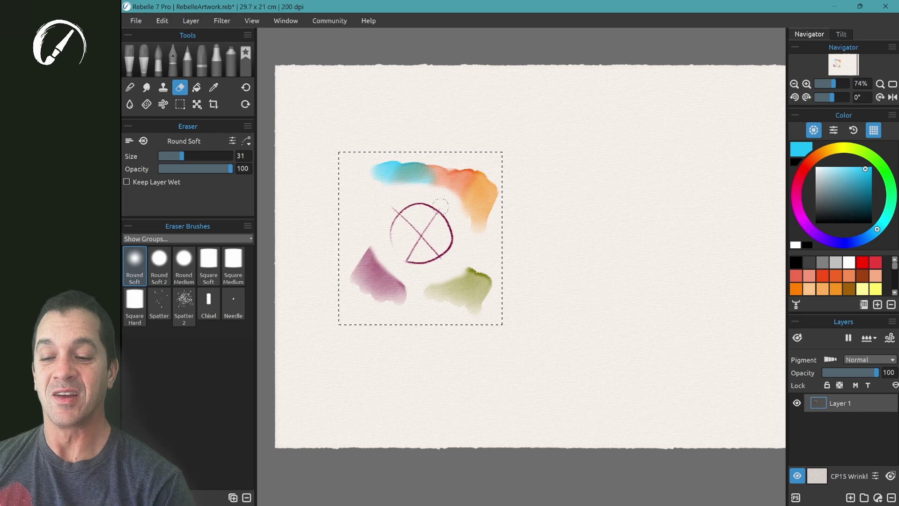
key("g")
left_click(455, 185)
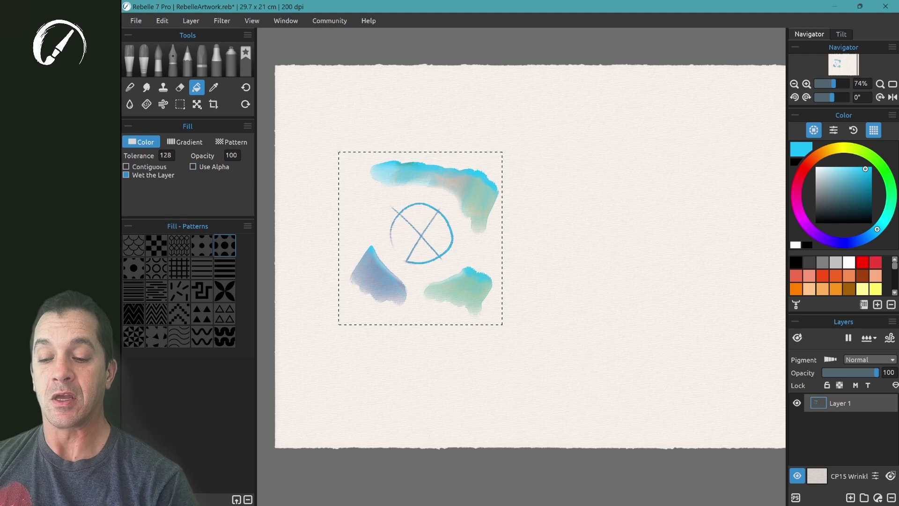
Undo the cyan recolour, dry the whole layer, and fill all strokes solid cyan again.
key("ctrl+z")
left_click(471, 194)
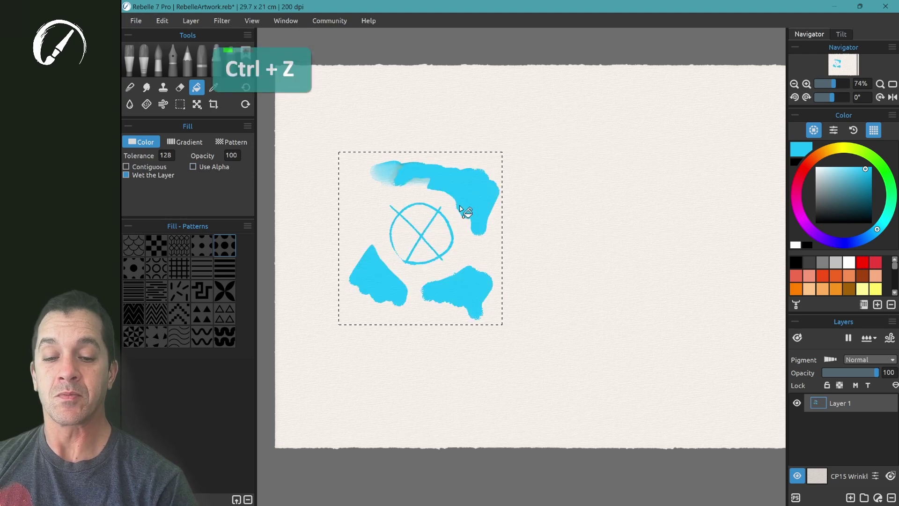
key("ctrl+z")
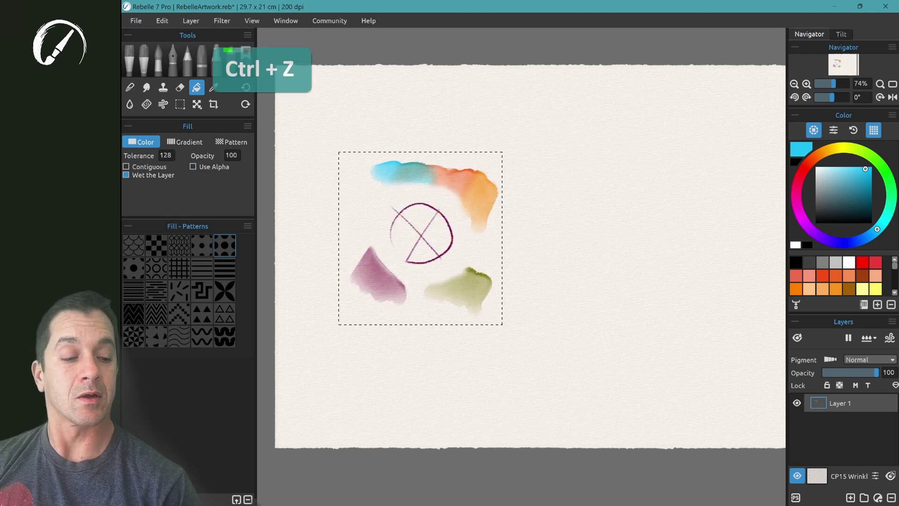
left_click(890, 338)
left_click(870, 338)
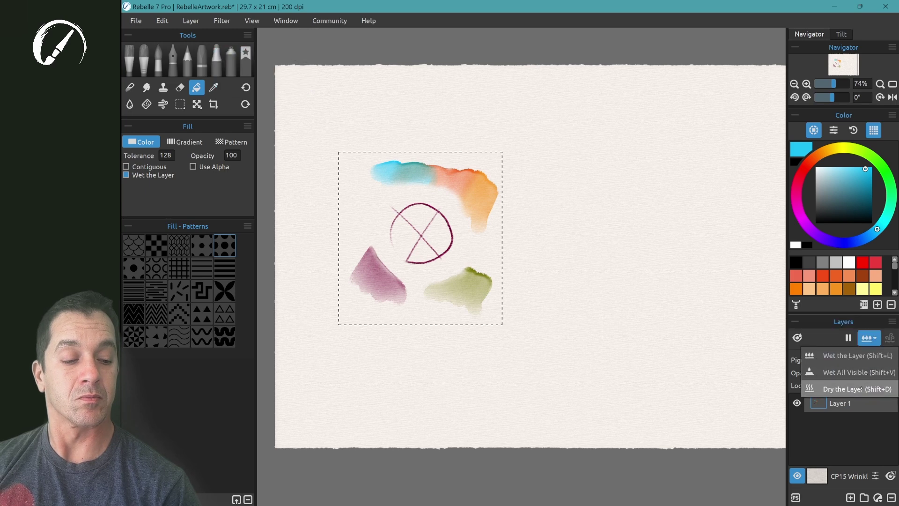
left_click(856, 385)
left_click(474, 190)
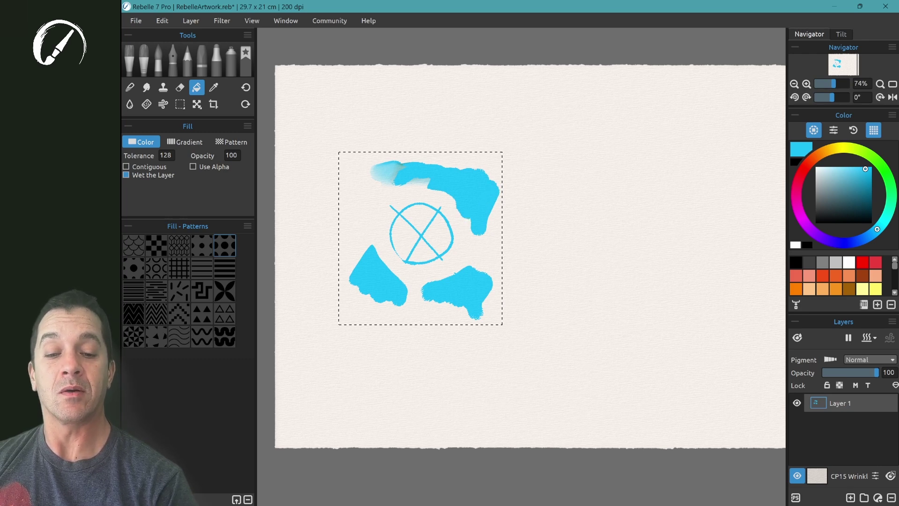
Undo the trial cyan fills on the top stroke and lower the fill tolerance to 72.
key("ctrl+z")
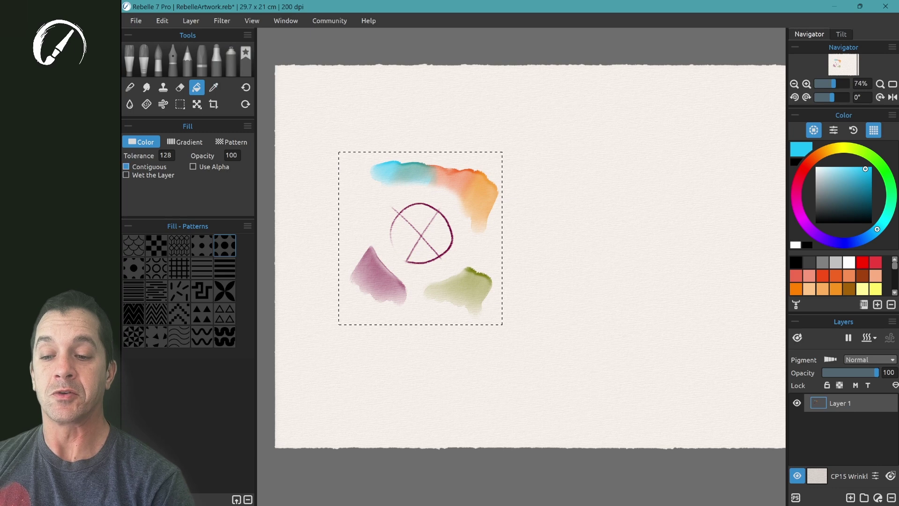
left_click(486, 194)
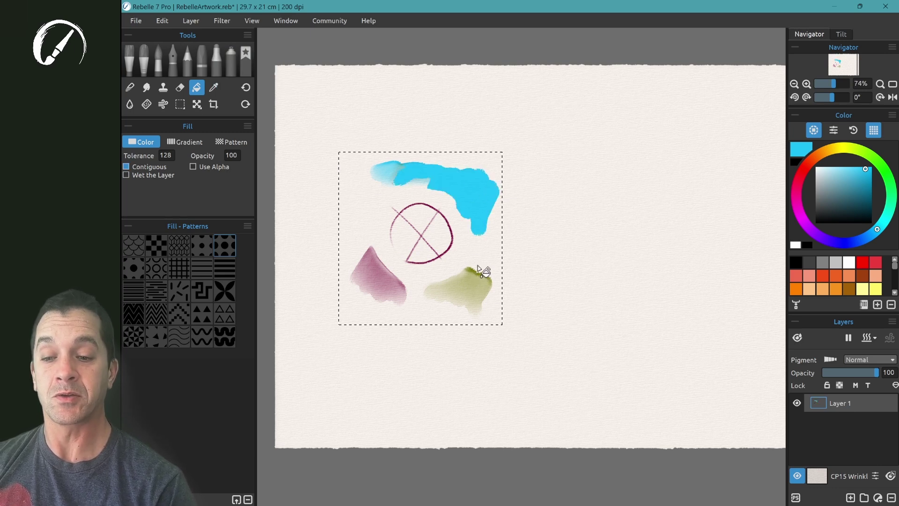
key("ctrl+z")
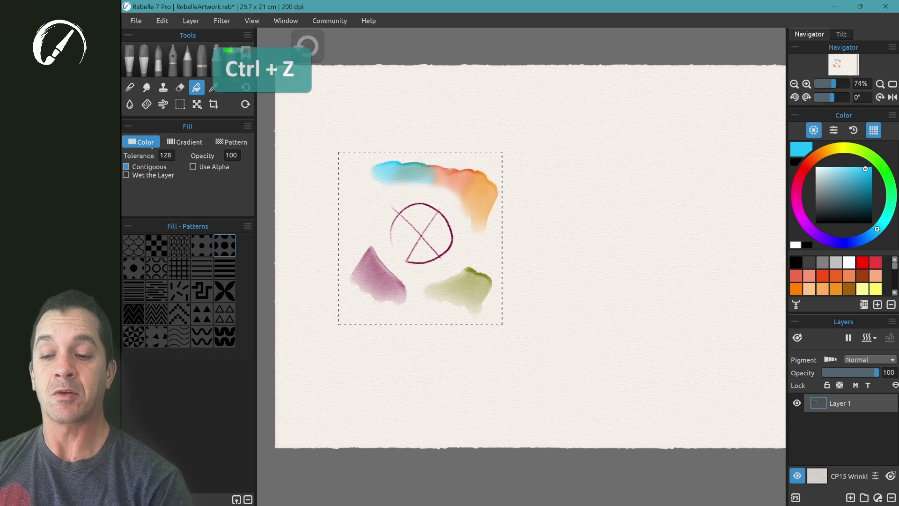
left_click_drag(166, 155, 149, 155)
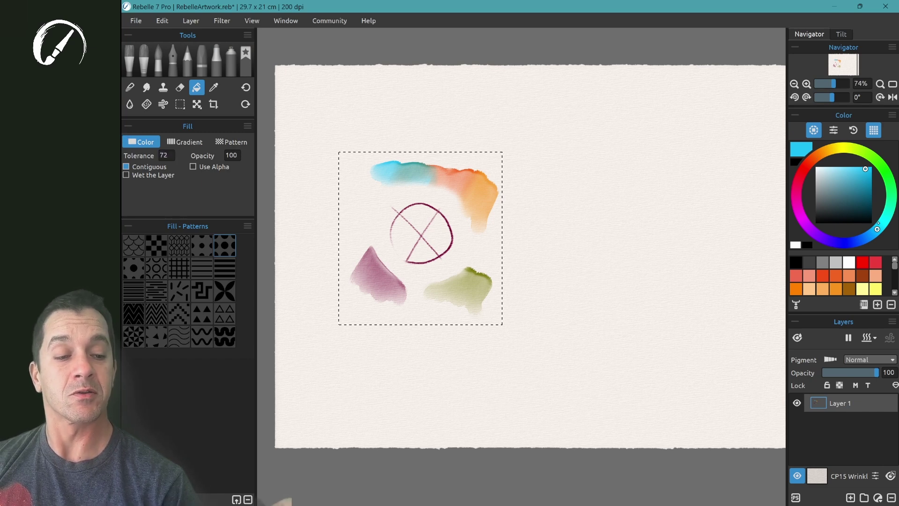
Pick bright green, set tolerance to 36, and test-fill the orange part of the top stroke.
left_click(890, 182)
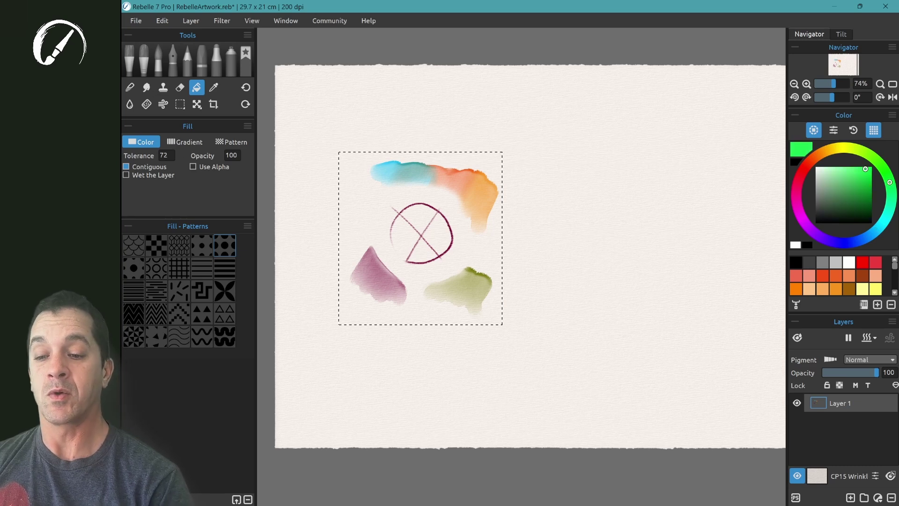
left_click_drag(161, 155, 148, 155)
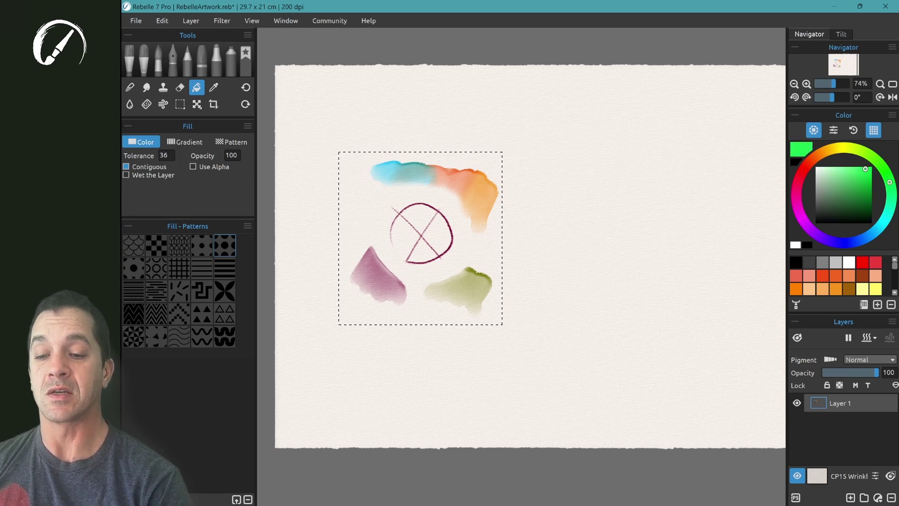
left_click(485, 197)
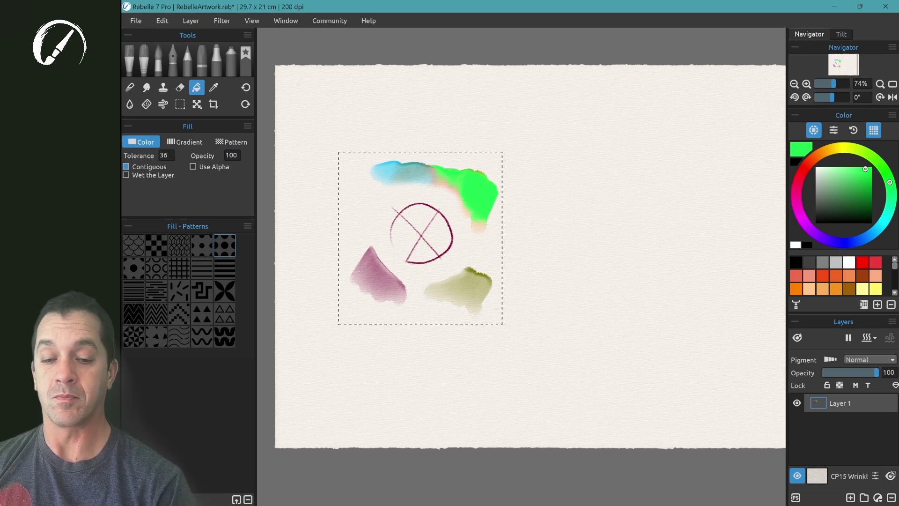
key("ctrl+z")
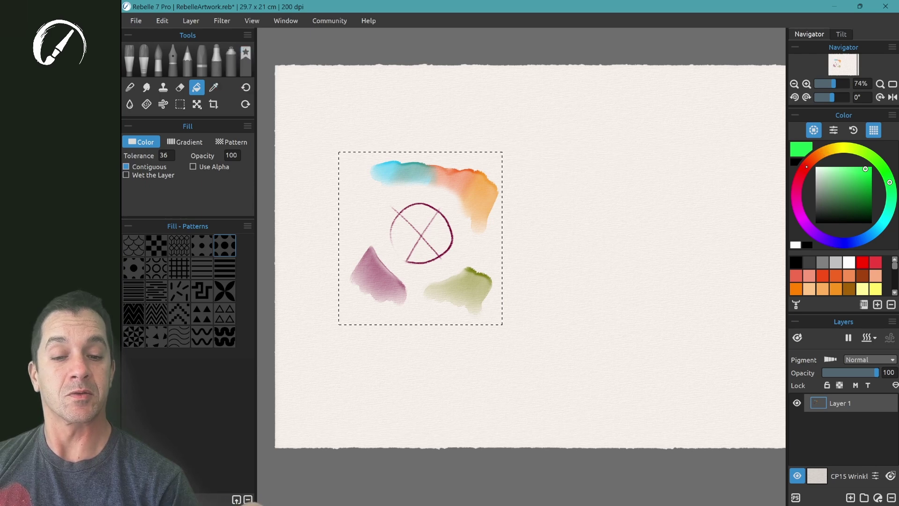
left_click(472, 185)
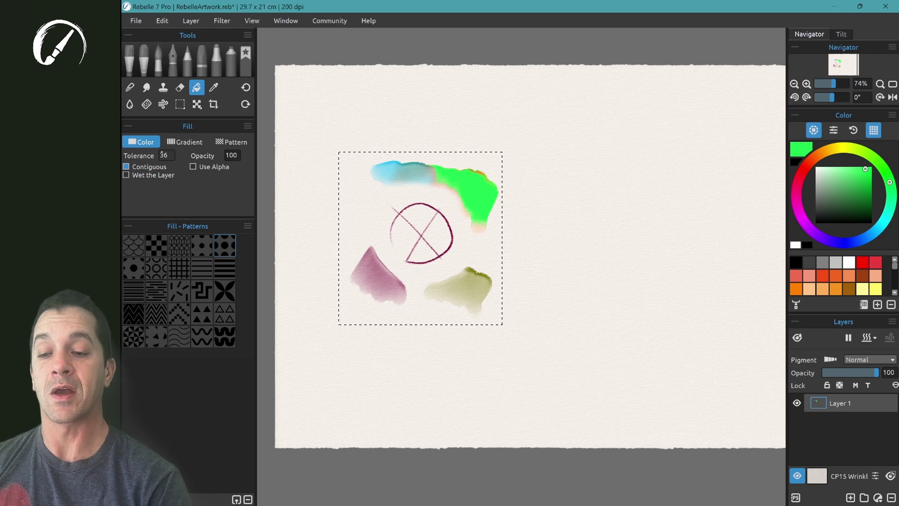
Trial-fill the top, purple and olive strokes green, undo them, and switch to Pattern fill.
left_click(405, 181)
left_click(378, 169)
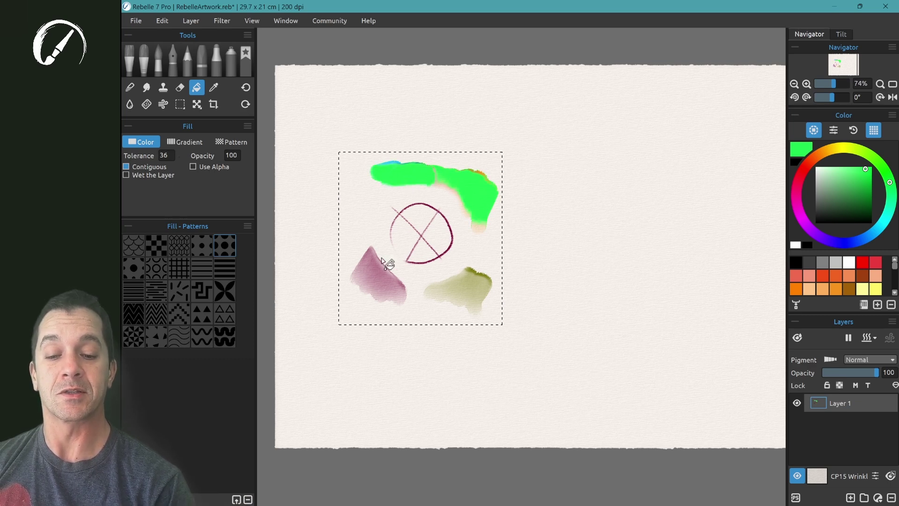
left_click(382, 277)
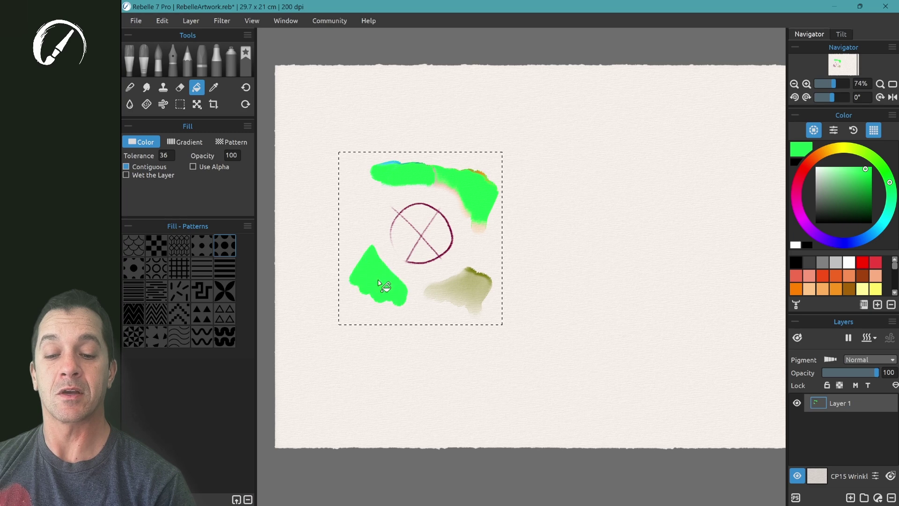
left_click(473, 296)
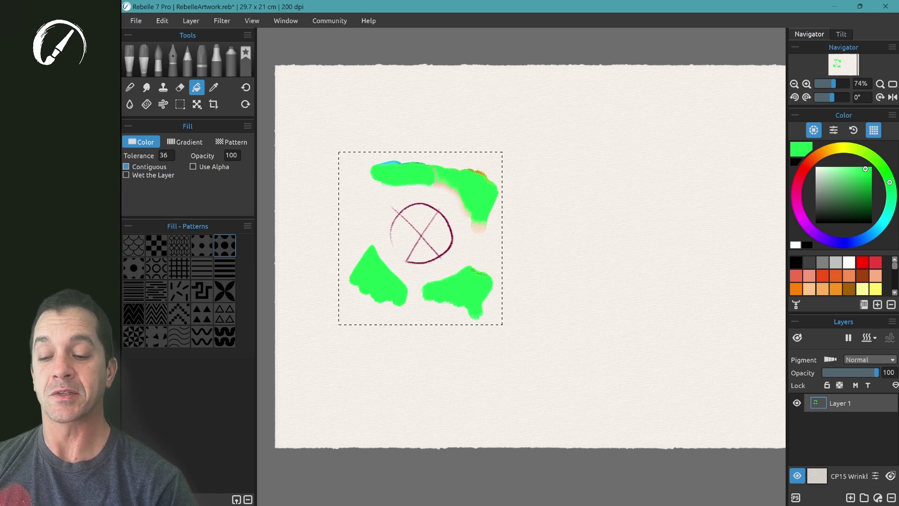
key("ctrl+z")
key("ctrl+z")
key("ctrl+z")
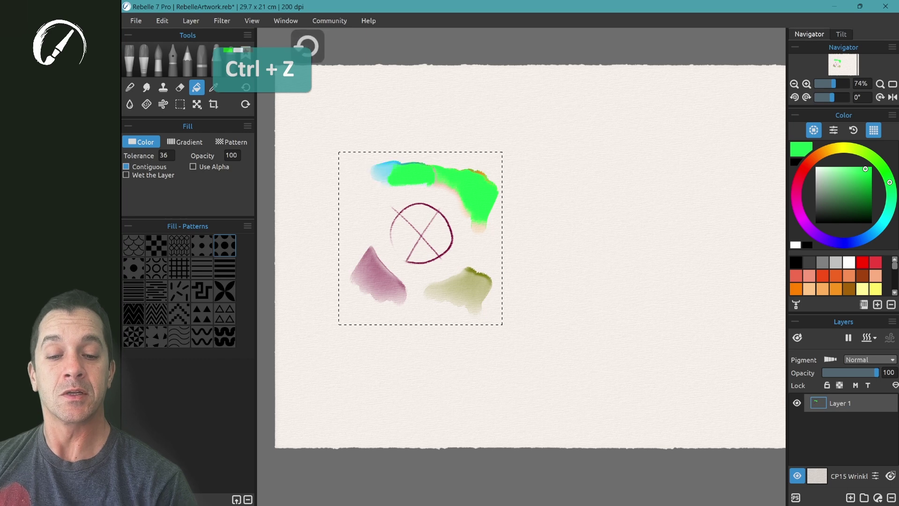
key("ctrl+z")
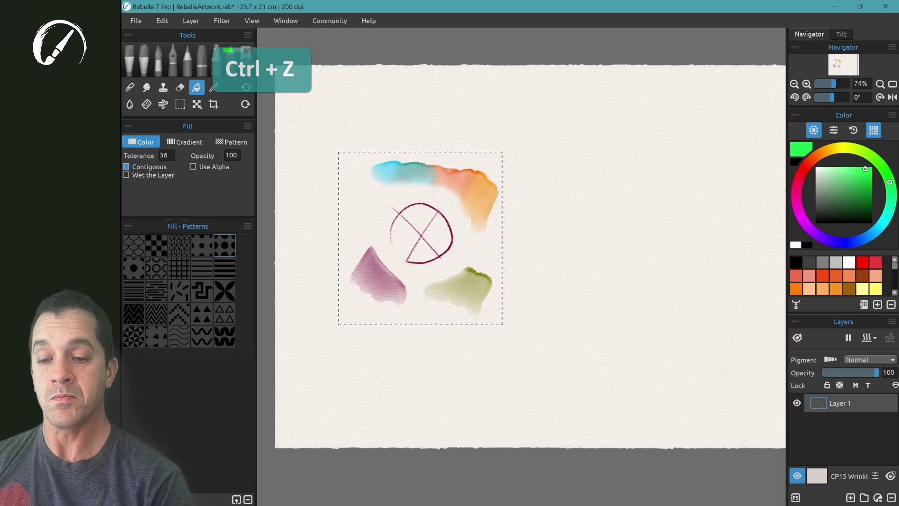
left_click(231, 141)
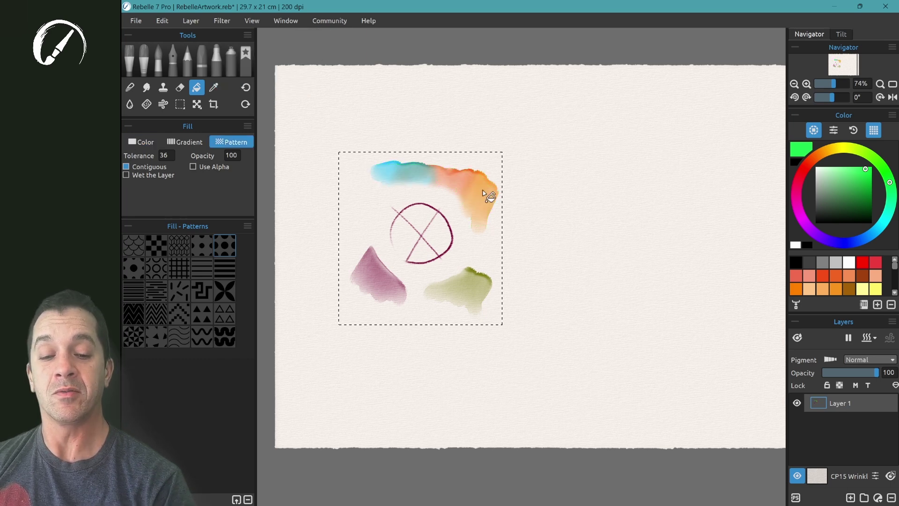
Clear the selection and cover the orange end of the top stroke with green polka dots.
key("ctrl+d")
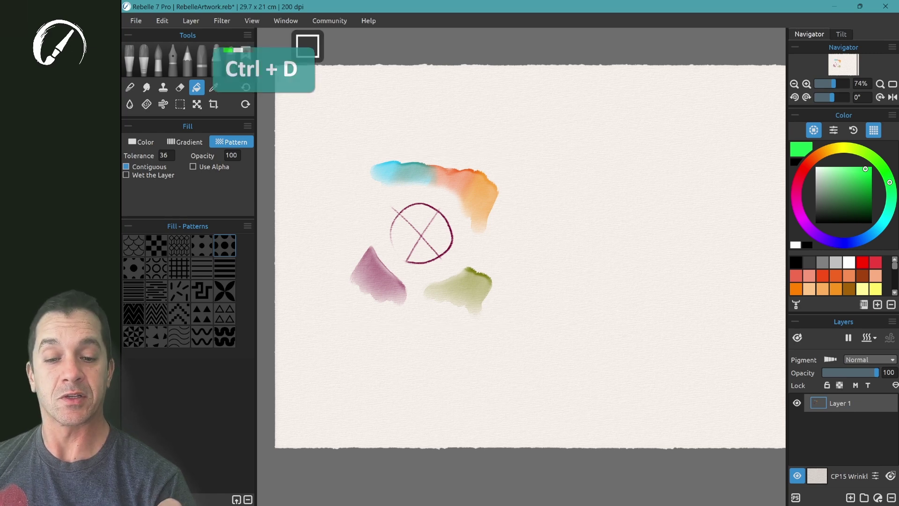
scroll(370, 212, "up", 5)
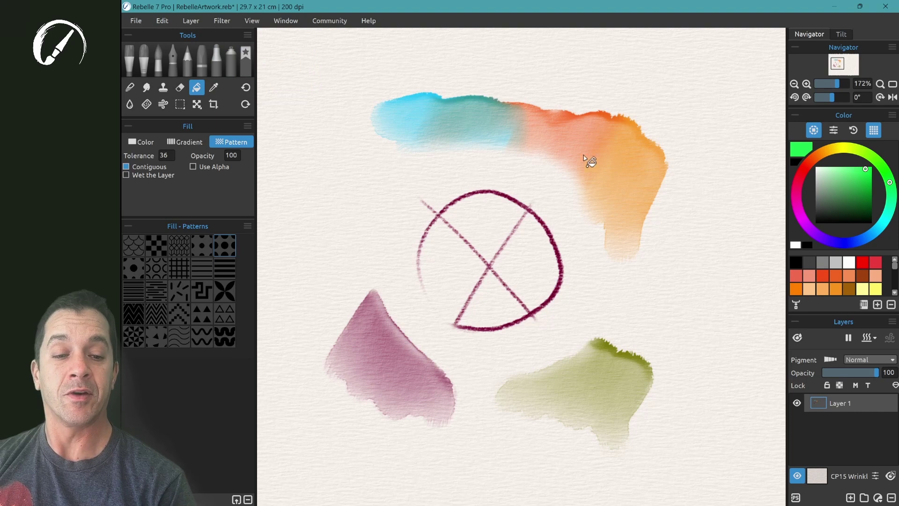
left_click(554, 148)
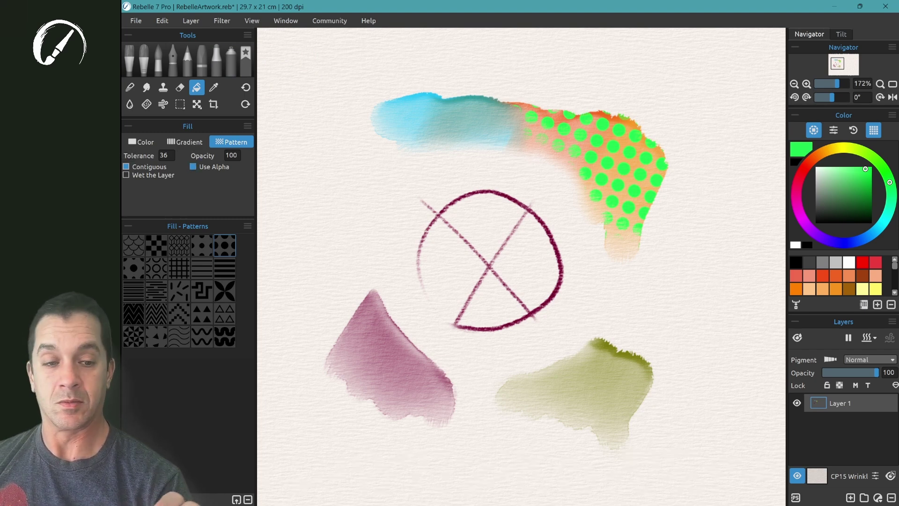
key("ctrl+z")
left_click(618, 164)
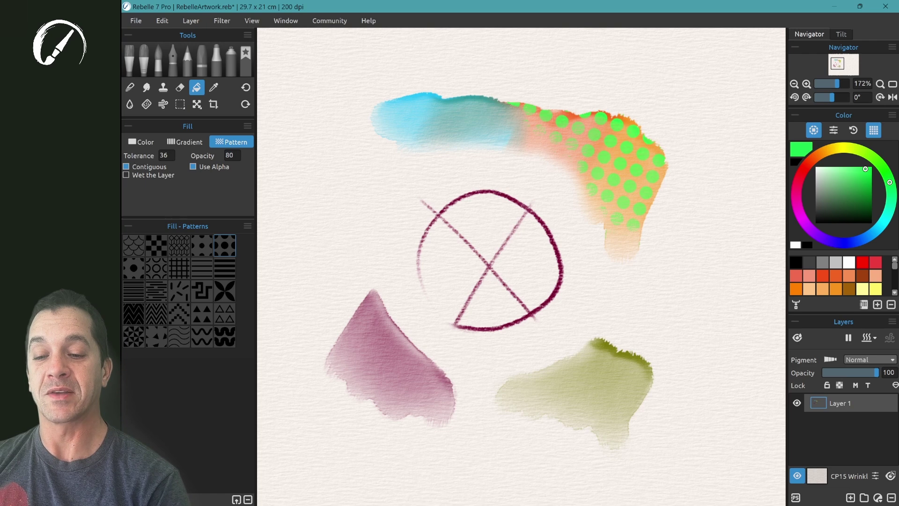
Redo the orange-end dots fainter at 62 opacity, then zigzag-fill the blue end and purple stroke.
key("ctrl+z")
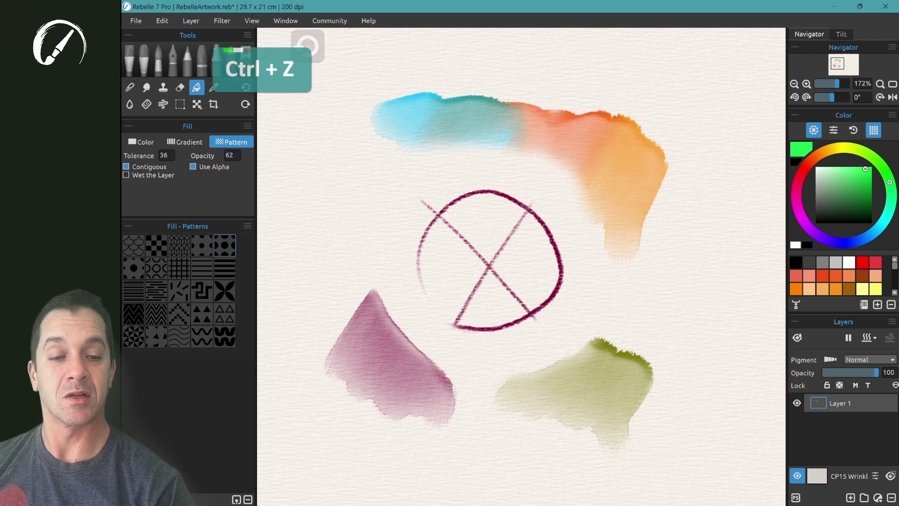
left_click_drag(569, 142, 624, 172)
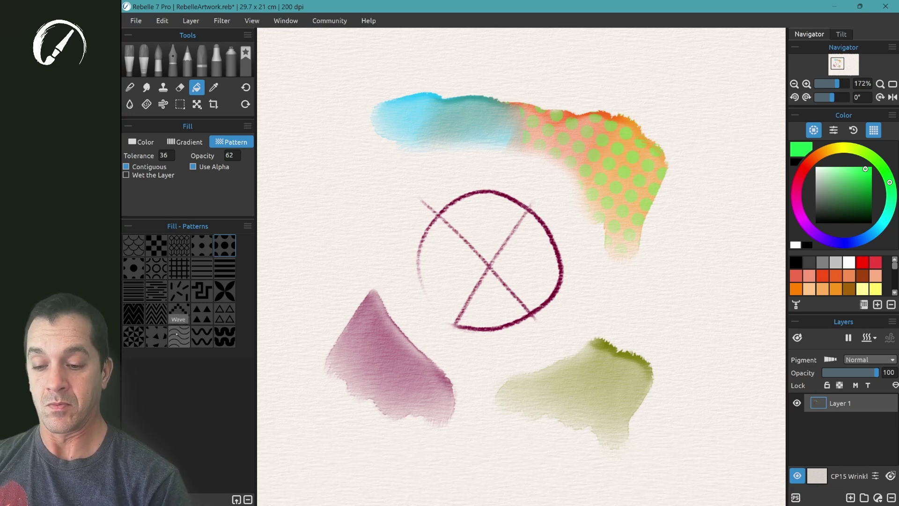
left_click(156, 314)
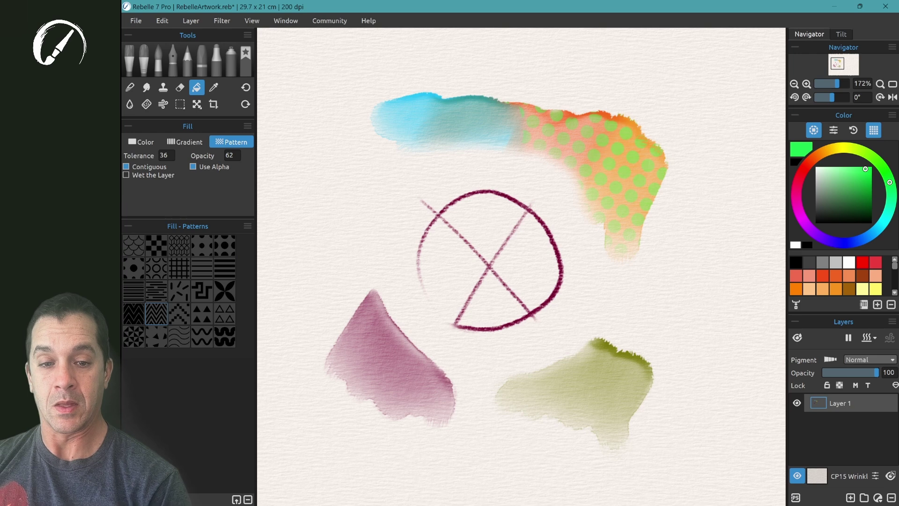
left_click_drag(416, 111, 473, 134)
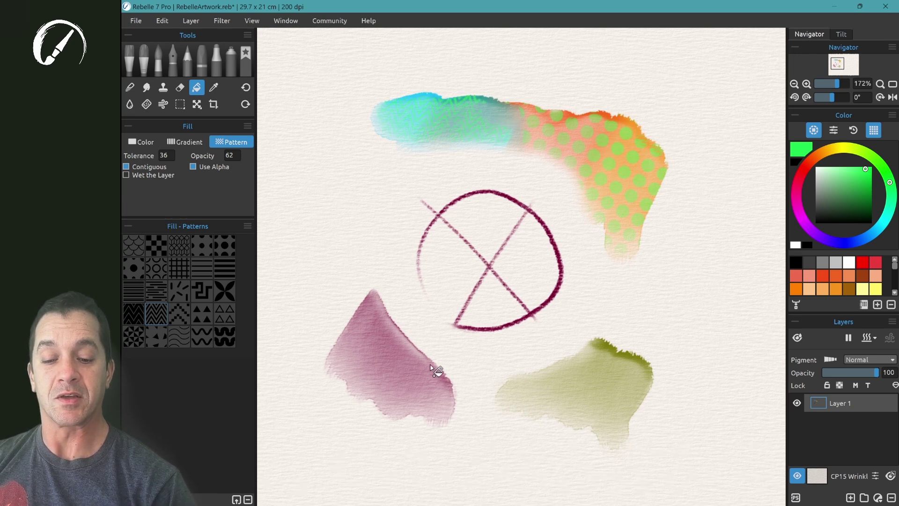
left_click_drag(383, 355, 443, 358)
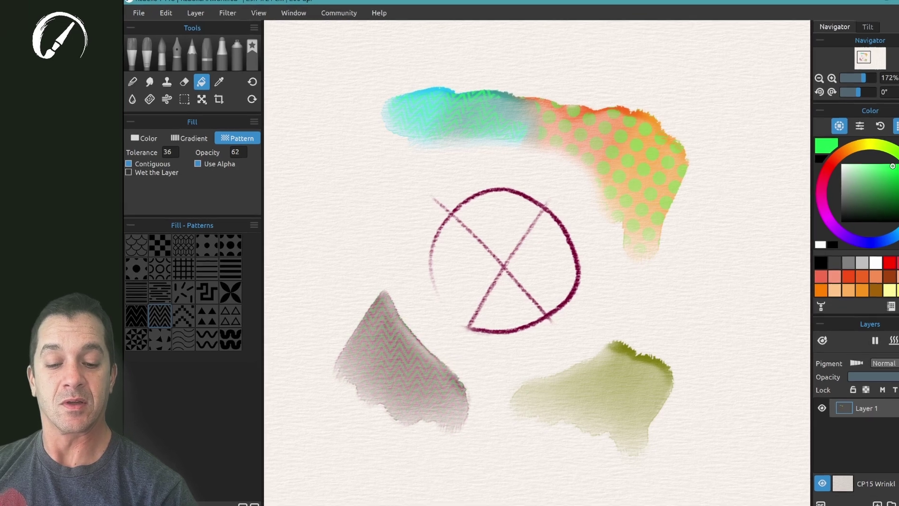